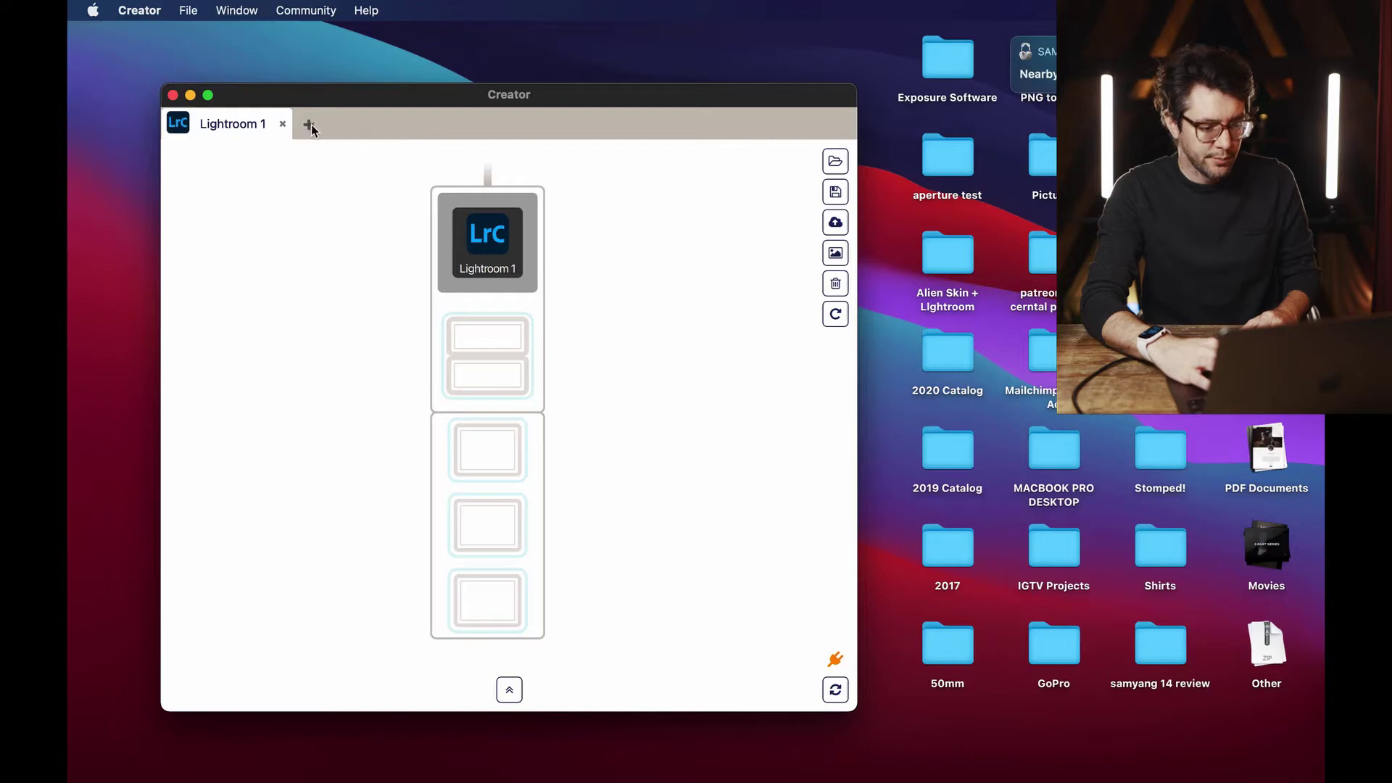
Step: Add a new profile and browse the applications it can be created for
{"action": "left_click", "coordinate": [310, 129]}
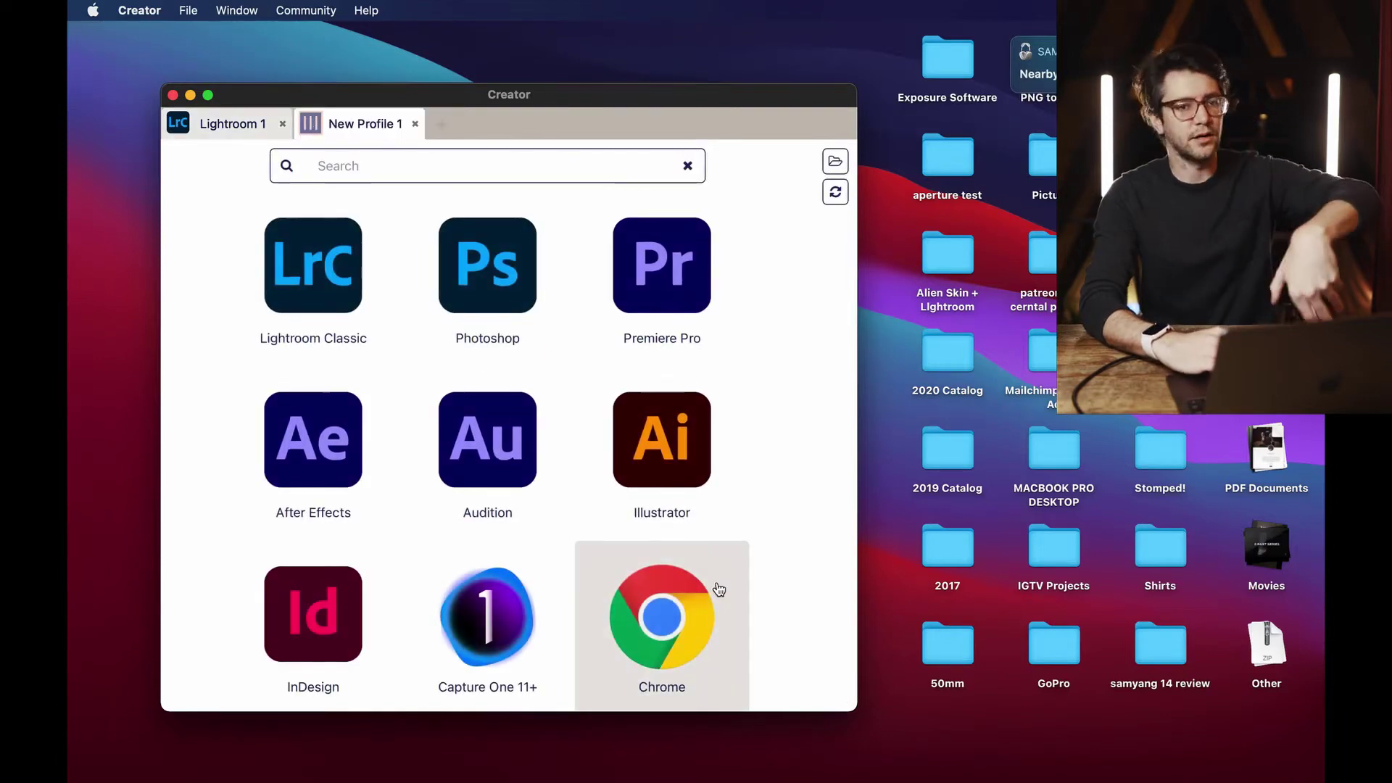
{"action": "scroll", "coordinate": [718, 589], "scroll_direction": "down", "scroll_amount": 3}
{"action": "scroll", "coordinate": [715, 584], "scroll_direction": "down", "scroll_amount": 3}
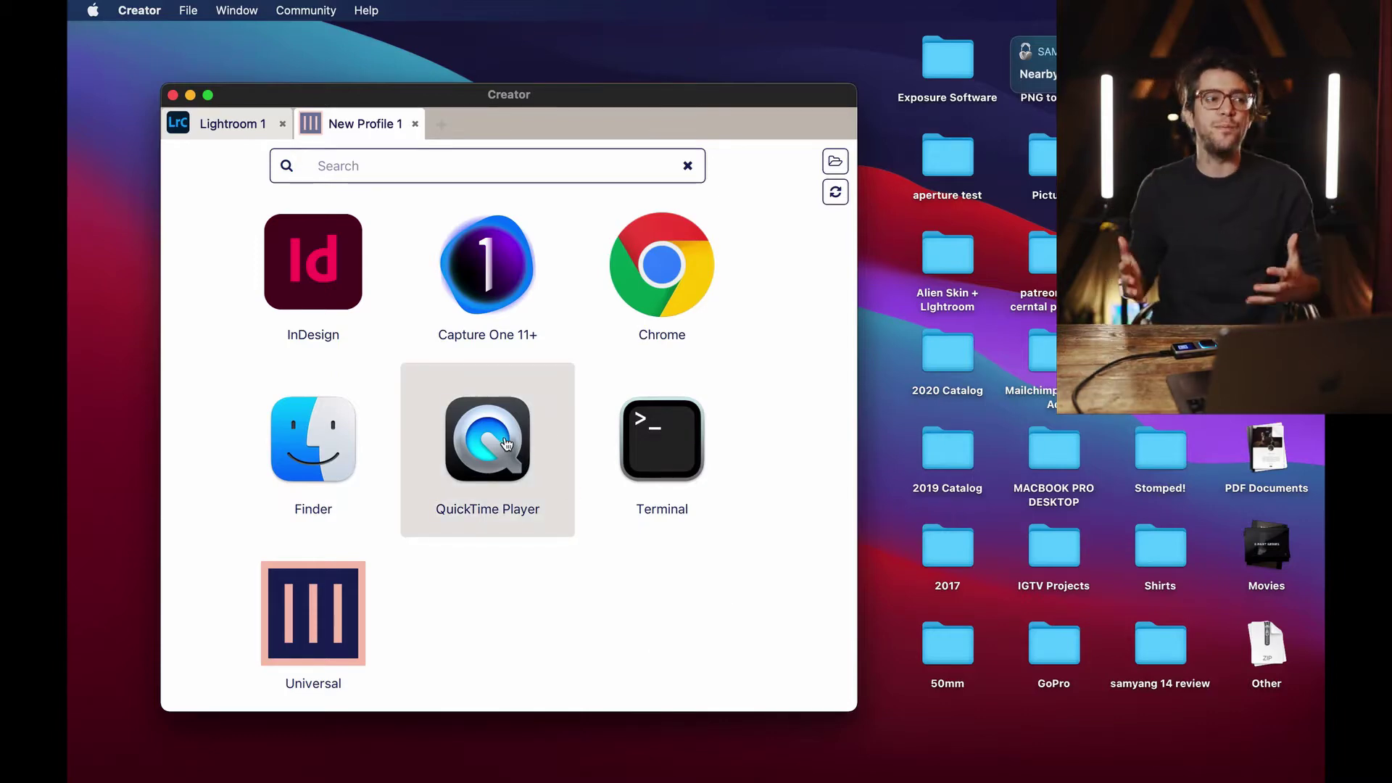
{"action": "scroll", "coordinate": [746, 563], "scroll_direction": "up", "scroll_amount": 3}
{"action": "scroll", "coordinate": [746, 565], "scroll_direction": "down", "scroll_amount": 3}
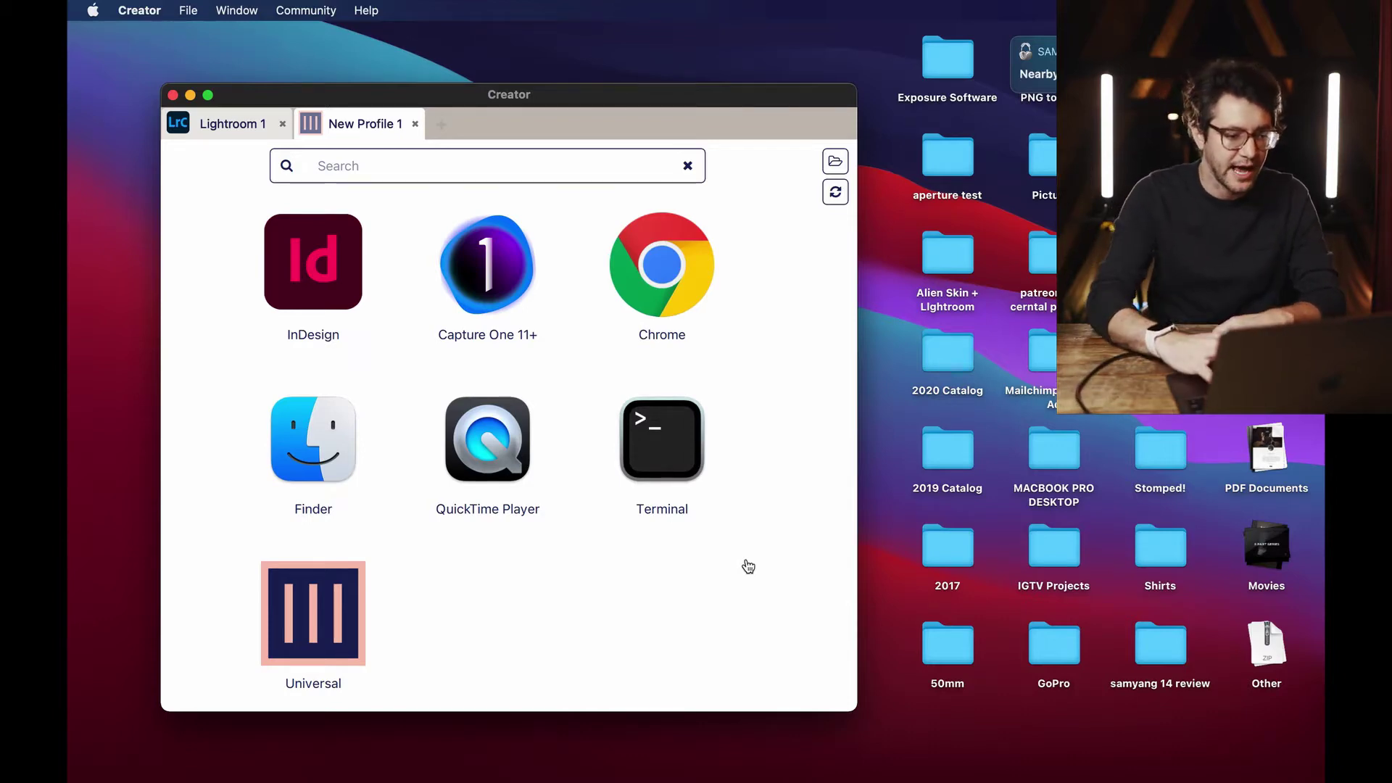
Step: Return to the Lightroom 1 profile, show its preset profile finder and clear all dial, slider, key and orbiter count filters
{"action": "left_click", "coordinate": [238, 125]}
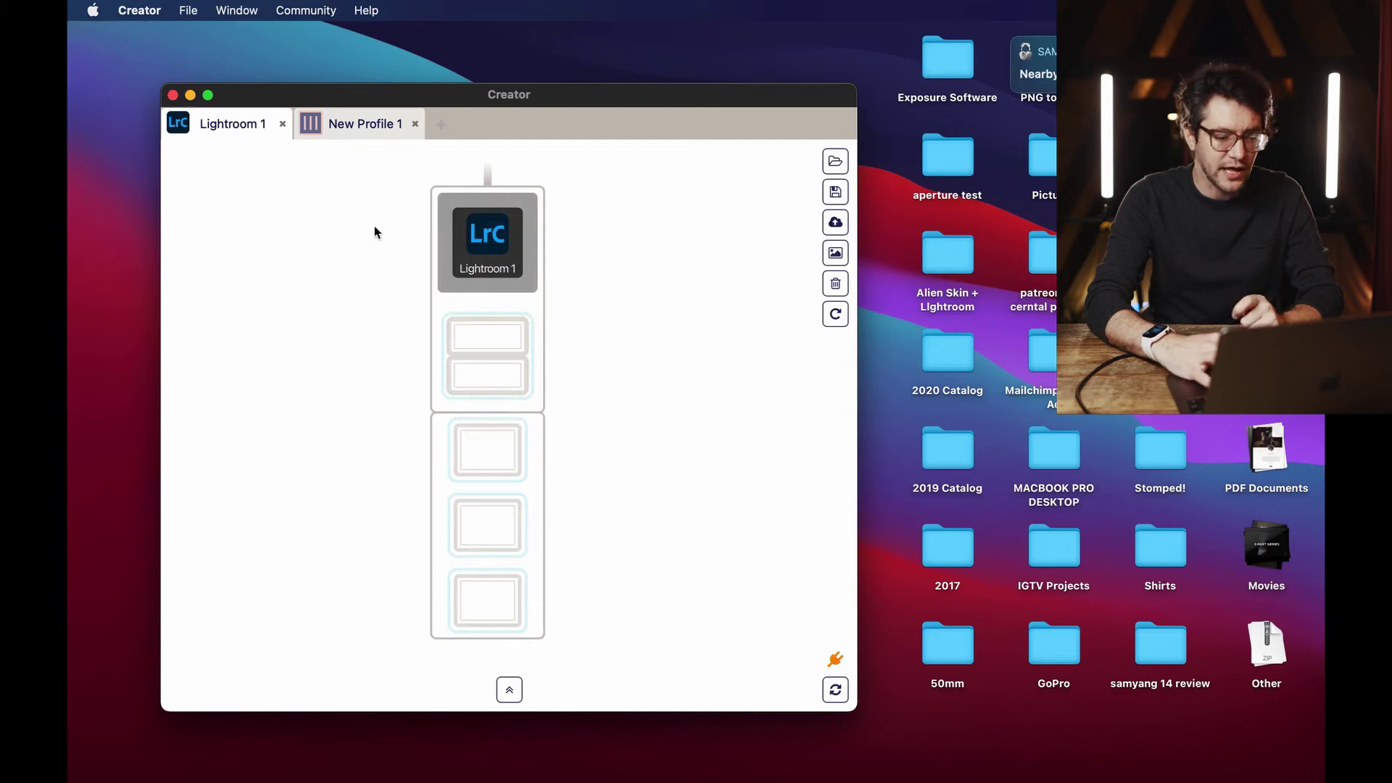
{"action": "left_click", "coordinate": [510, 690]}
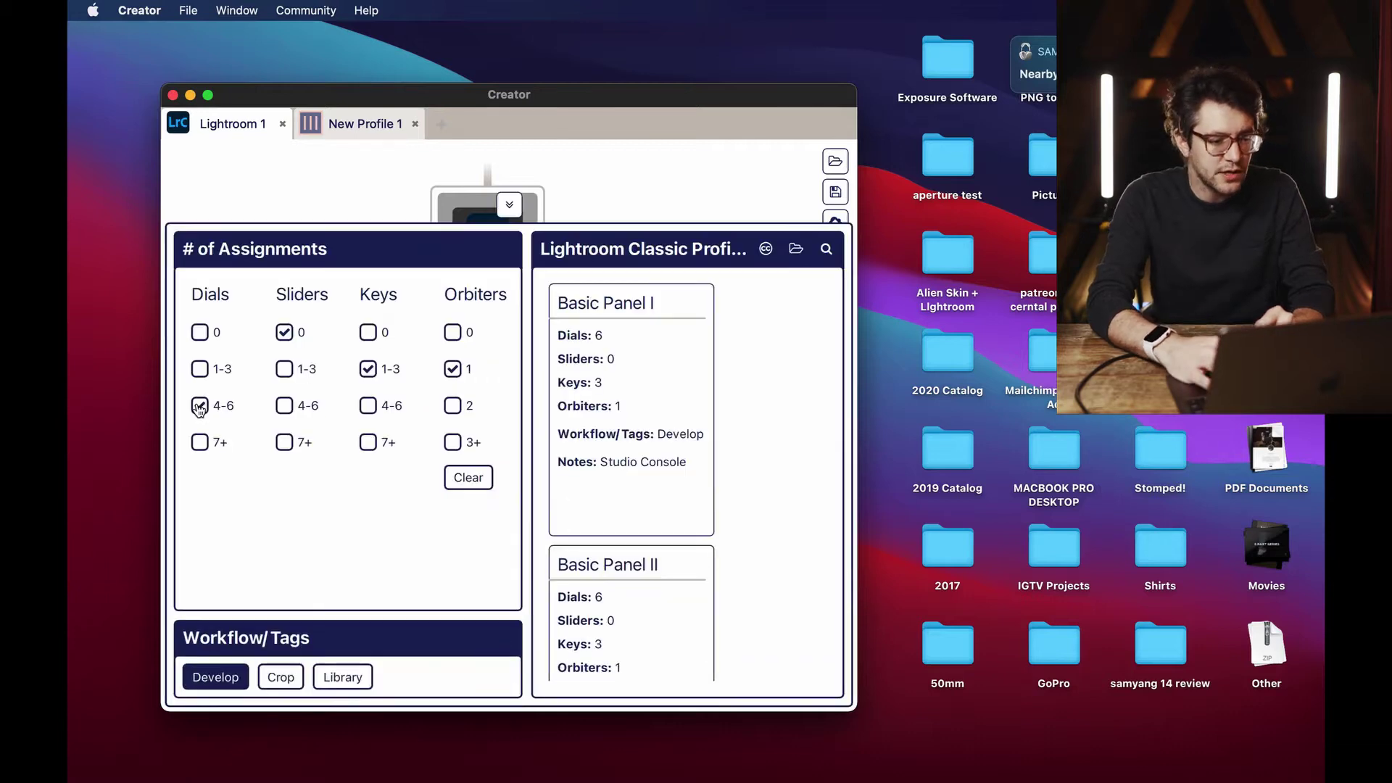
{"action": "left_click", "coordinate": [285, 332]}
{"action": "left_click", "coordinate": [368, 368]}
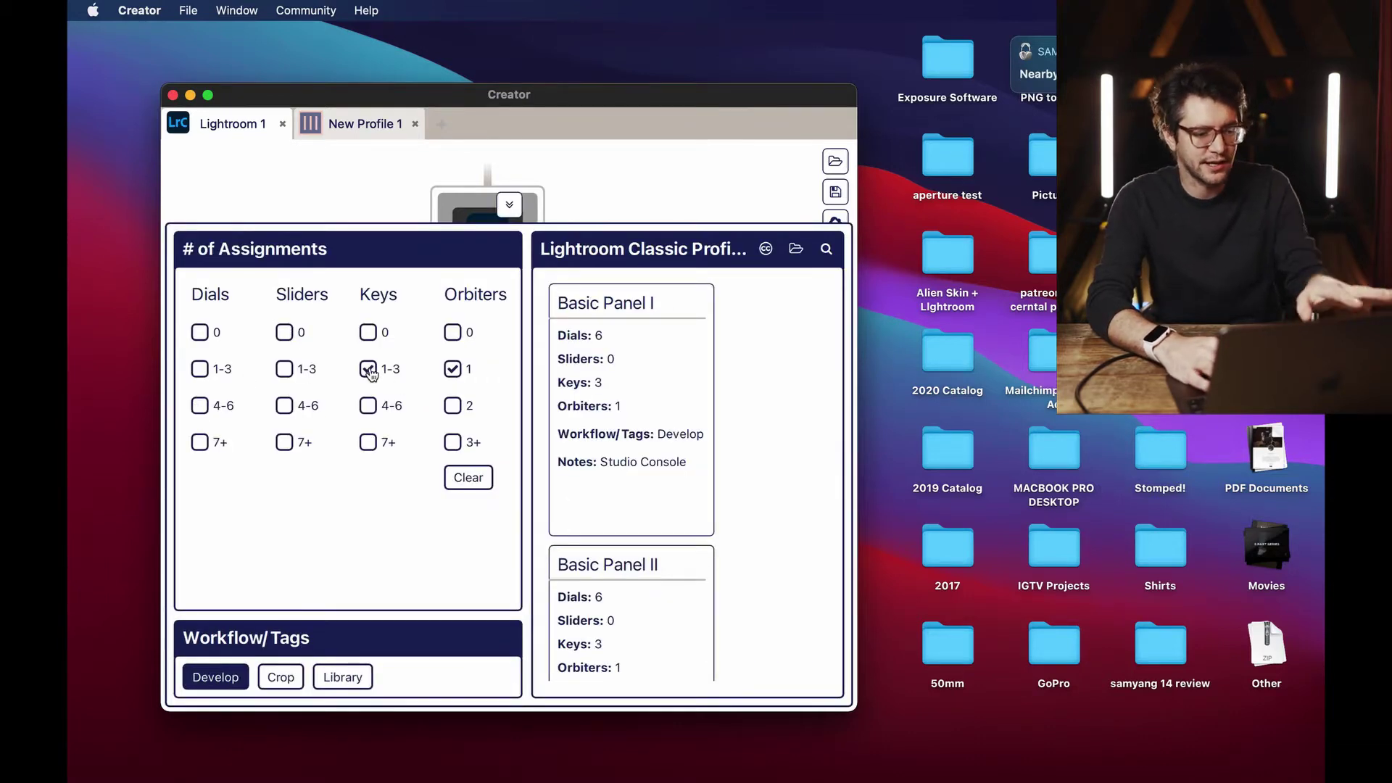
{"action": "left_click", "coordinate": [452, 371]}
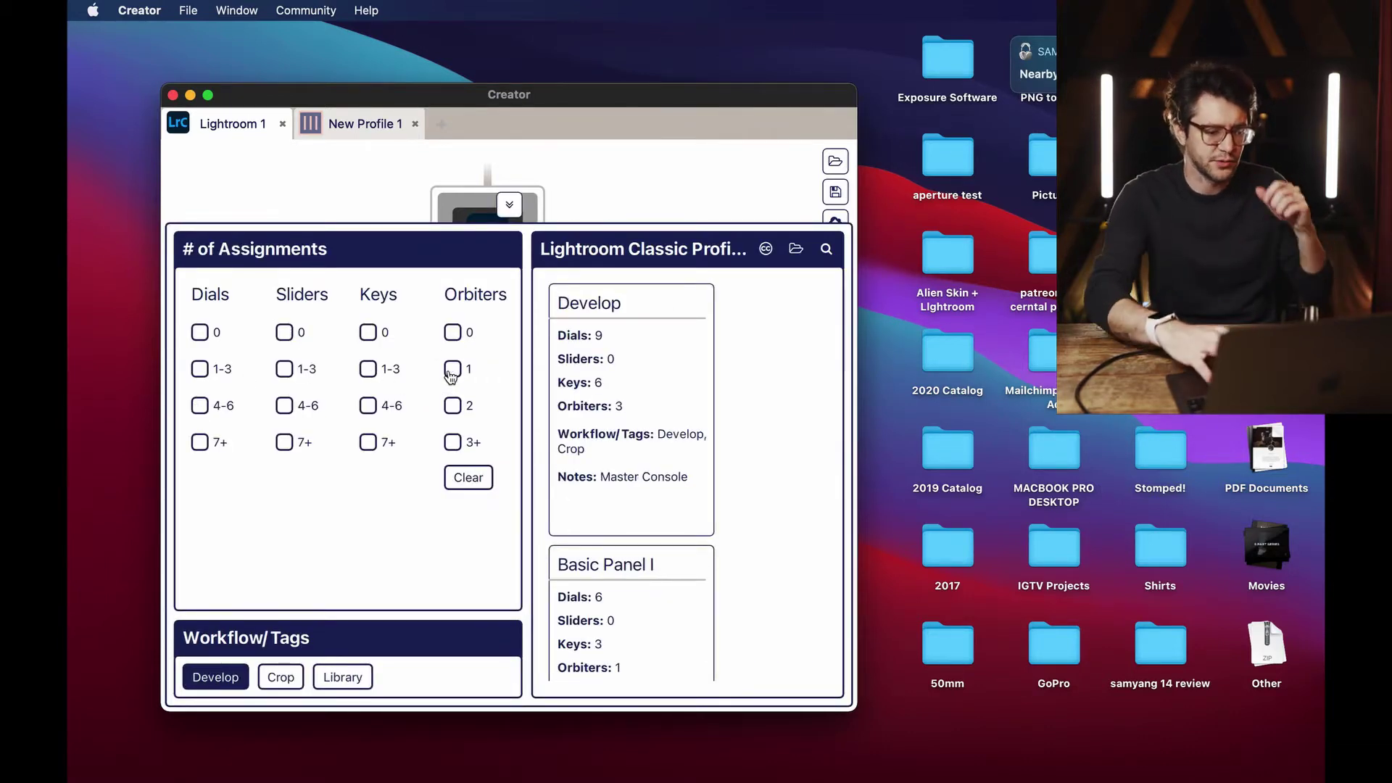
Step: Filter the preset profiles by the Library tag only and open the Studio Console Library profile with six dials
{"action": "left_click", "coordinate": [342, 677]}
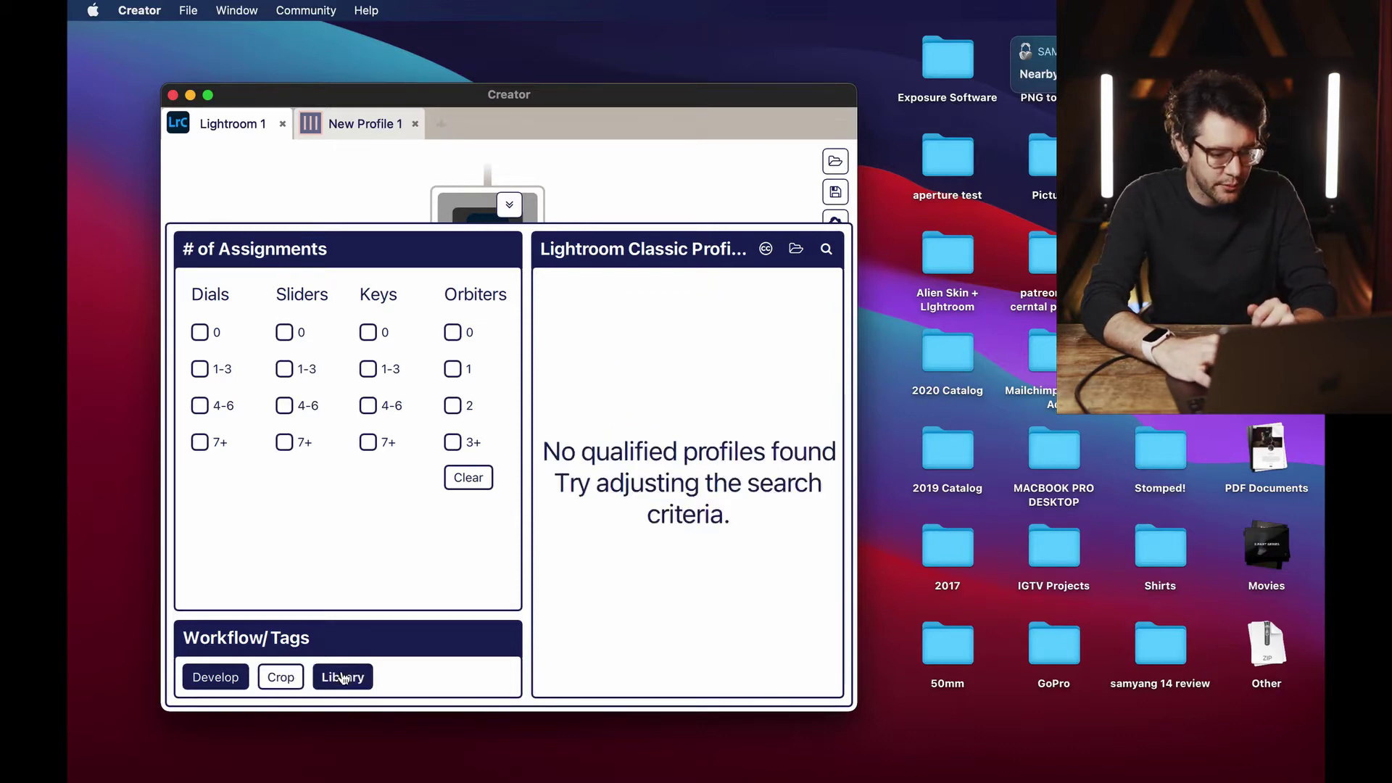
{"action": "left_click", "coordinate": [216, 677]}
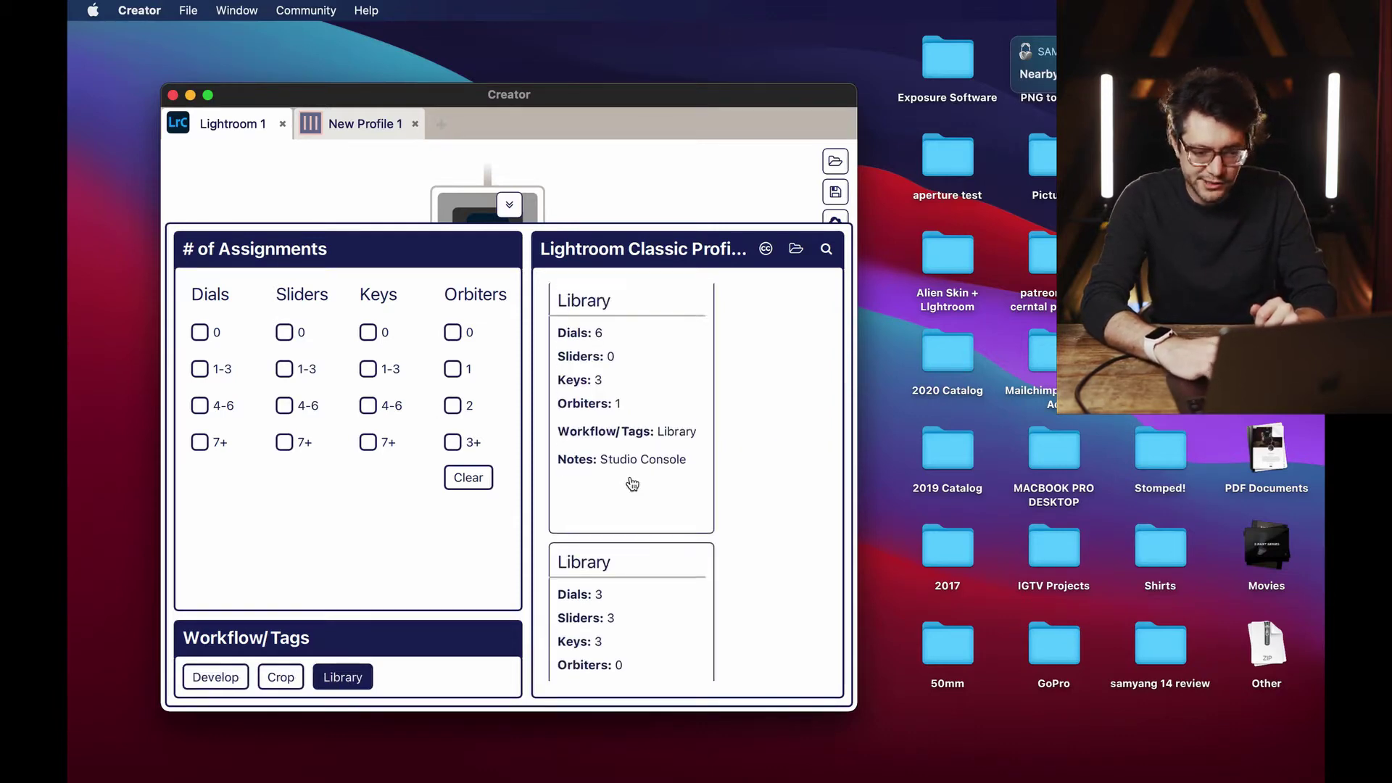
{"action": "scroll", "coordinate": [632, 483], "scroll_direction": "down", "scroll_amount": 3}
{"action": "scroll", "coordinate": [632, 484], "scroll_direction": "up", "scroll_amount": 3}
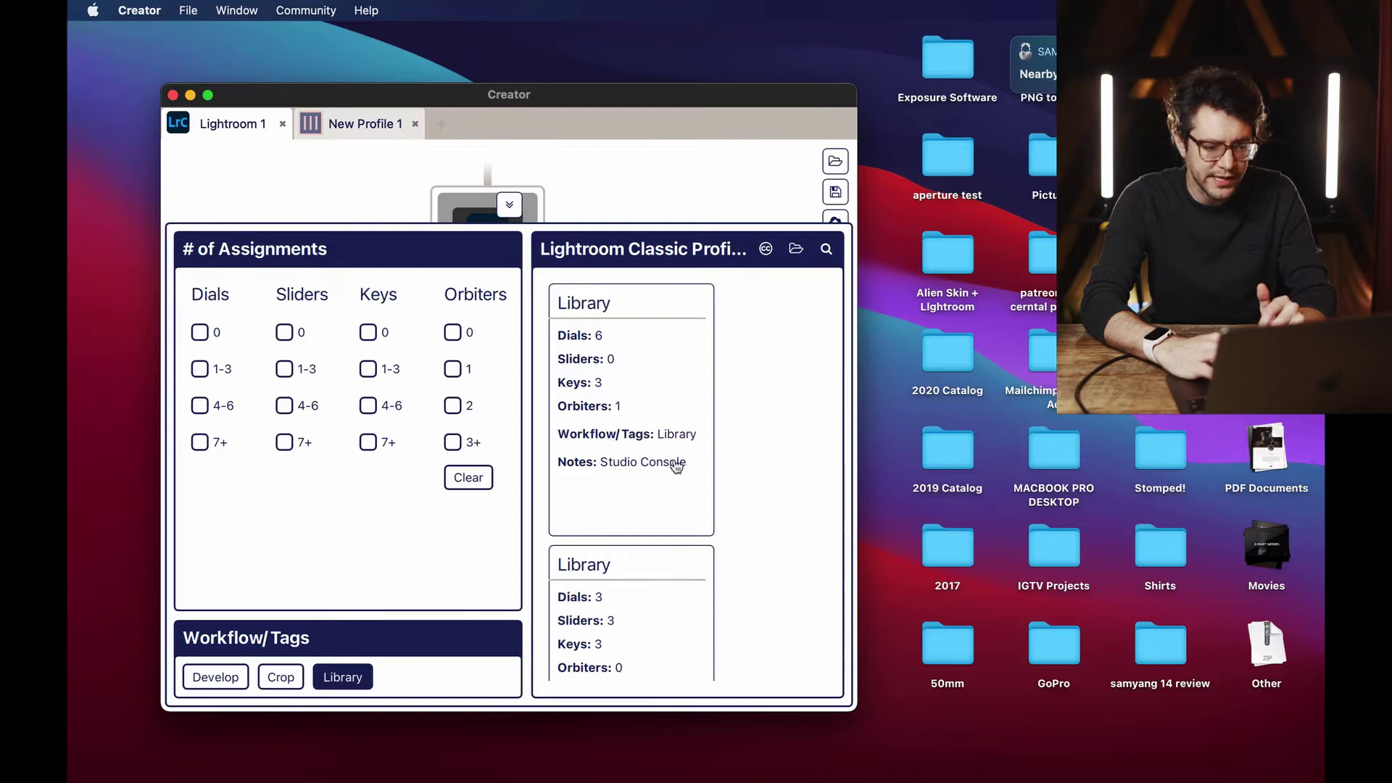
{"action": "left_click", "coordinate": [631, 406]}
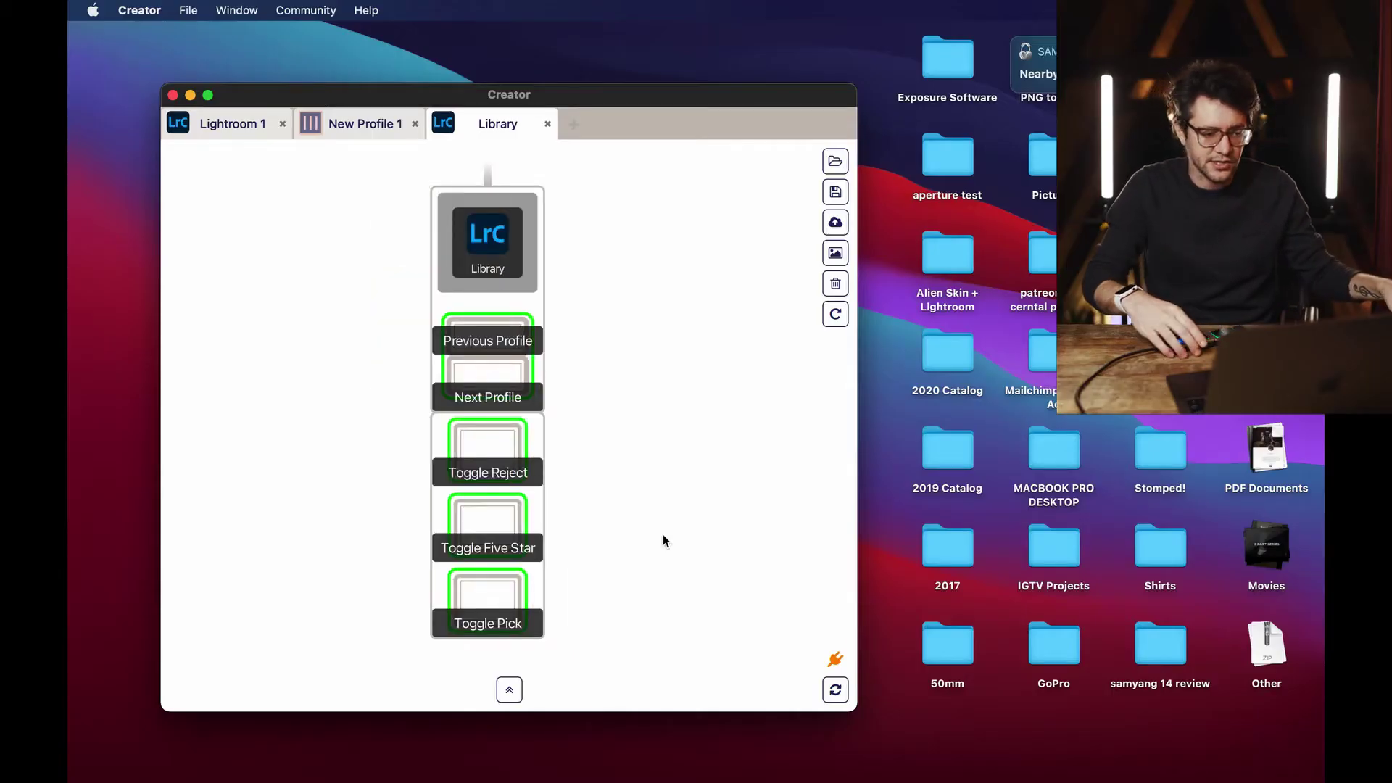
Step: Rotate the kit layout and assign the Photo preset Select Next Photo to the Previous Profile button
{"action": "left_click", "coordinate": [834, 315]}
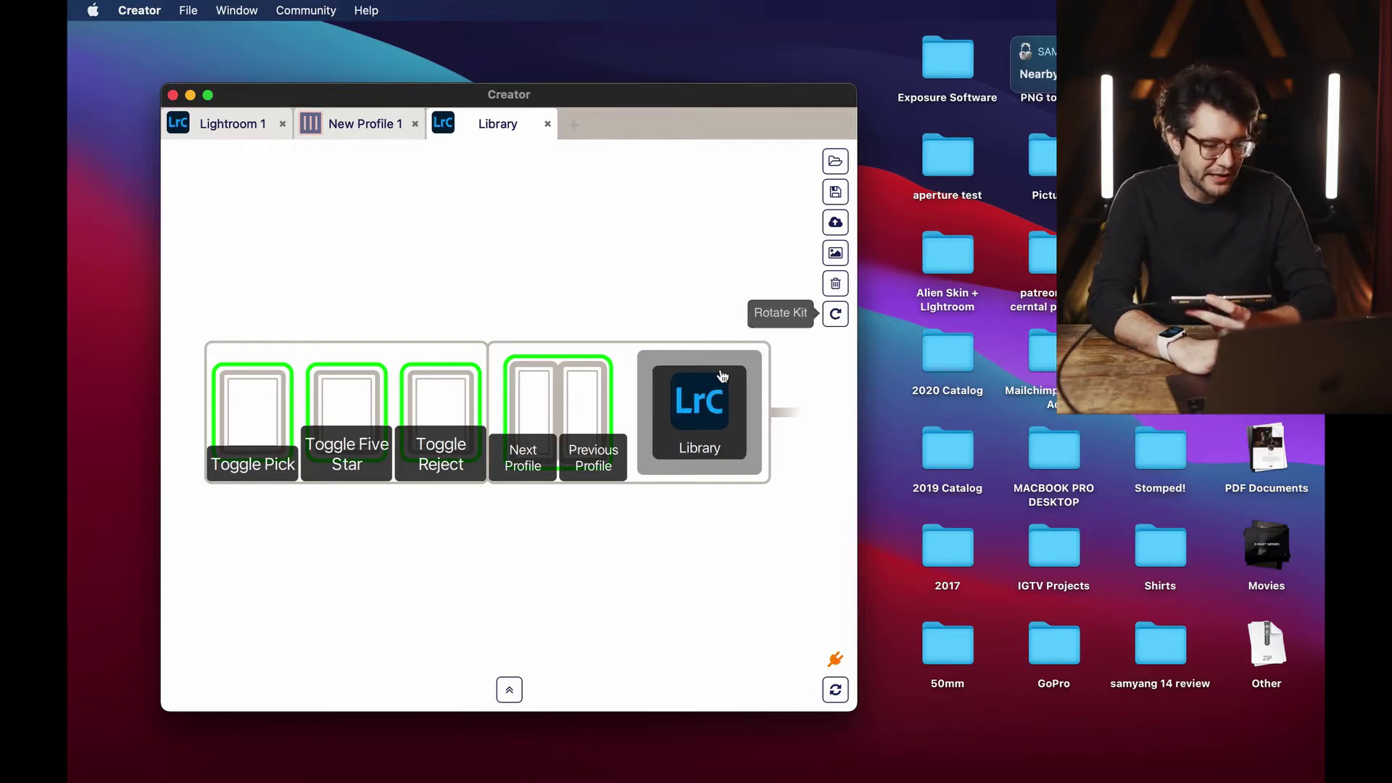
{"action": "left_click", "coordinate": [590, 418]}
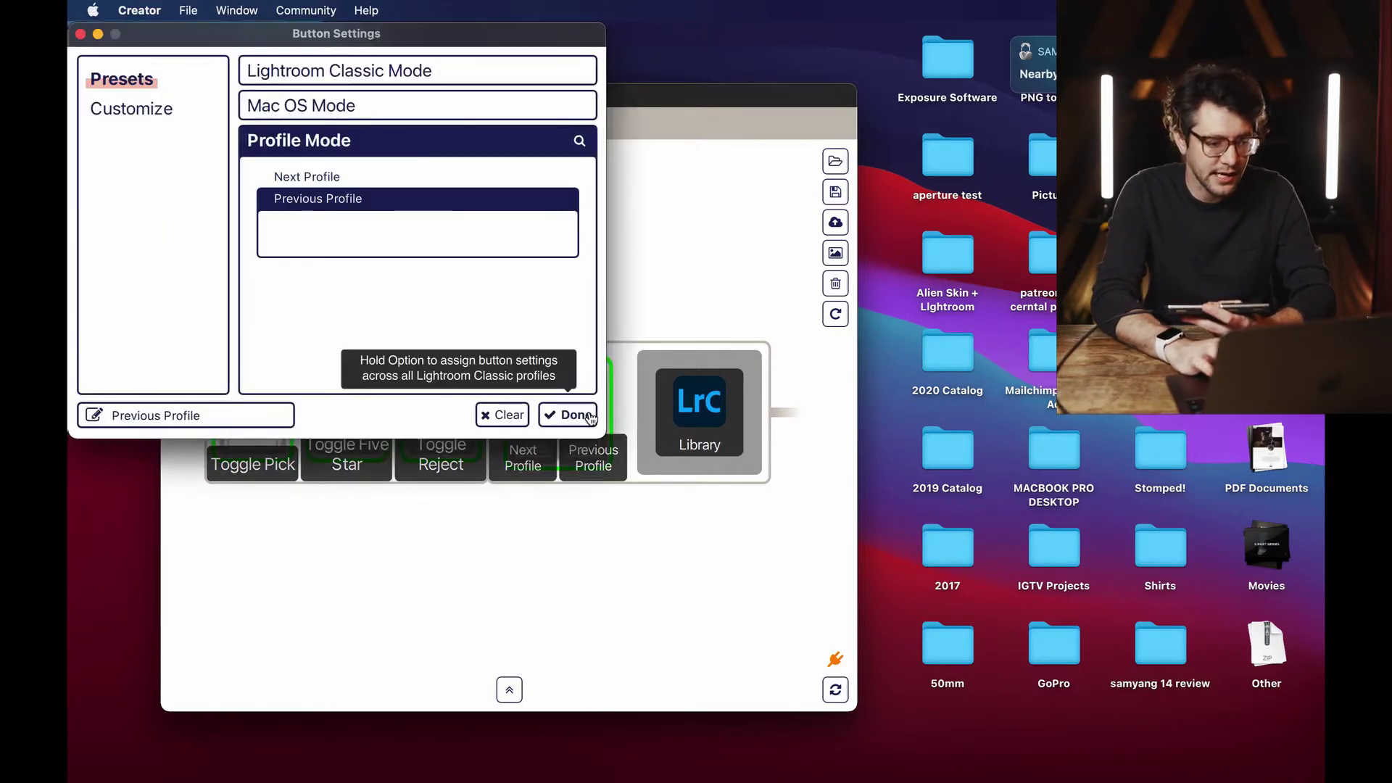
{"action": "left_click", "coordinate": [343, 75]}
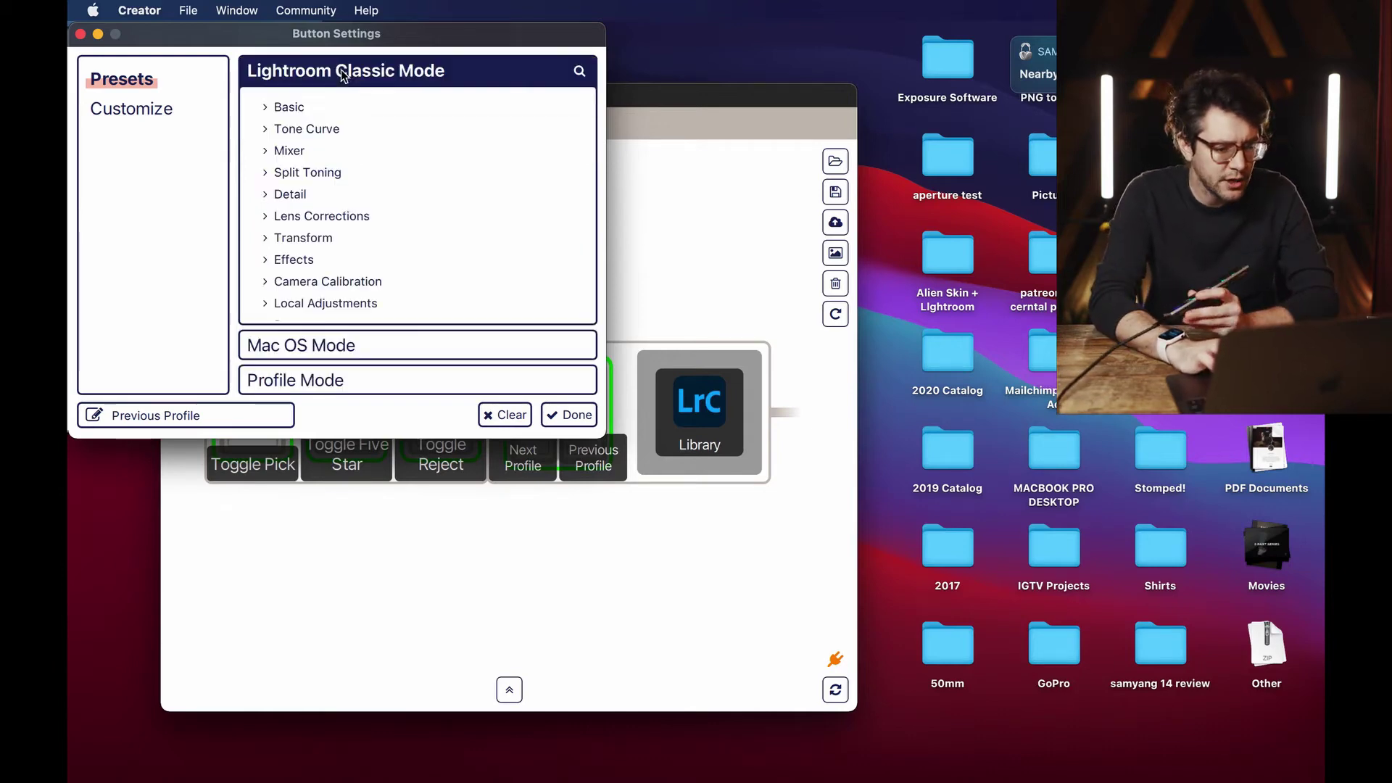
{"action": "scroll", "coordinate": [315, 218], "scroll_direction": "down", "scroll_amount": 5}
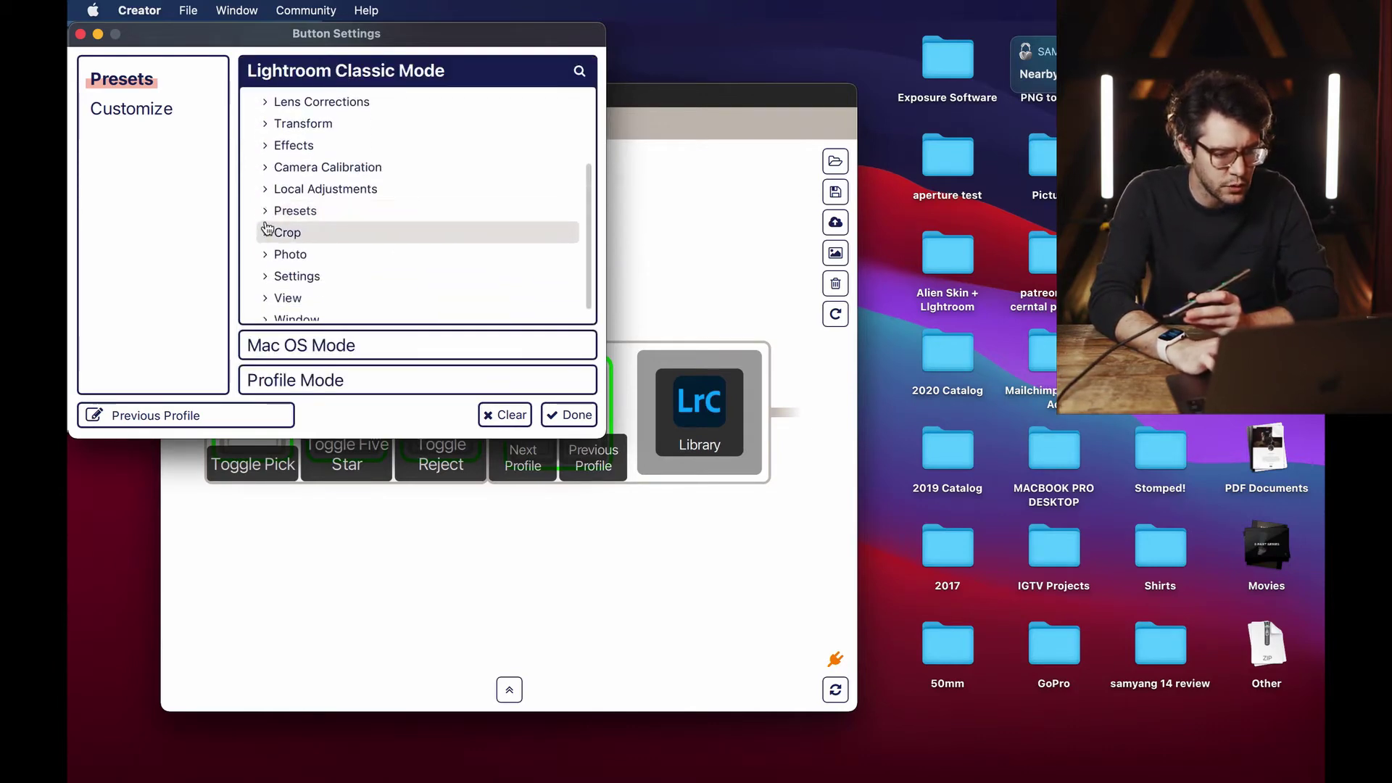
{"action": "scroll", "coordinate": [270, 242], "scroll_direction": "down", "scroll_amount": 1}
{"action": "left_click", "coordinate": [266, 244]}
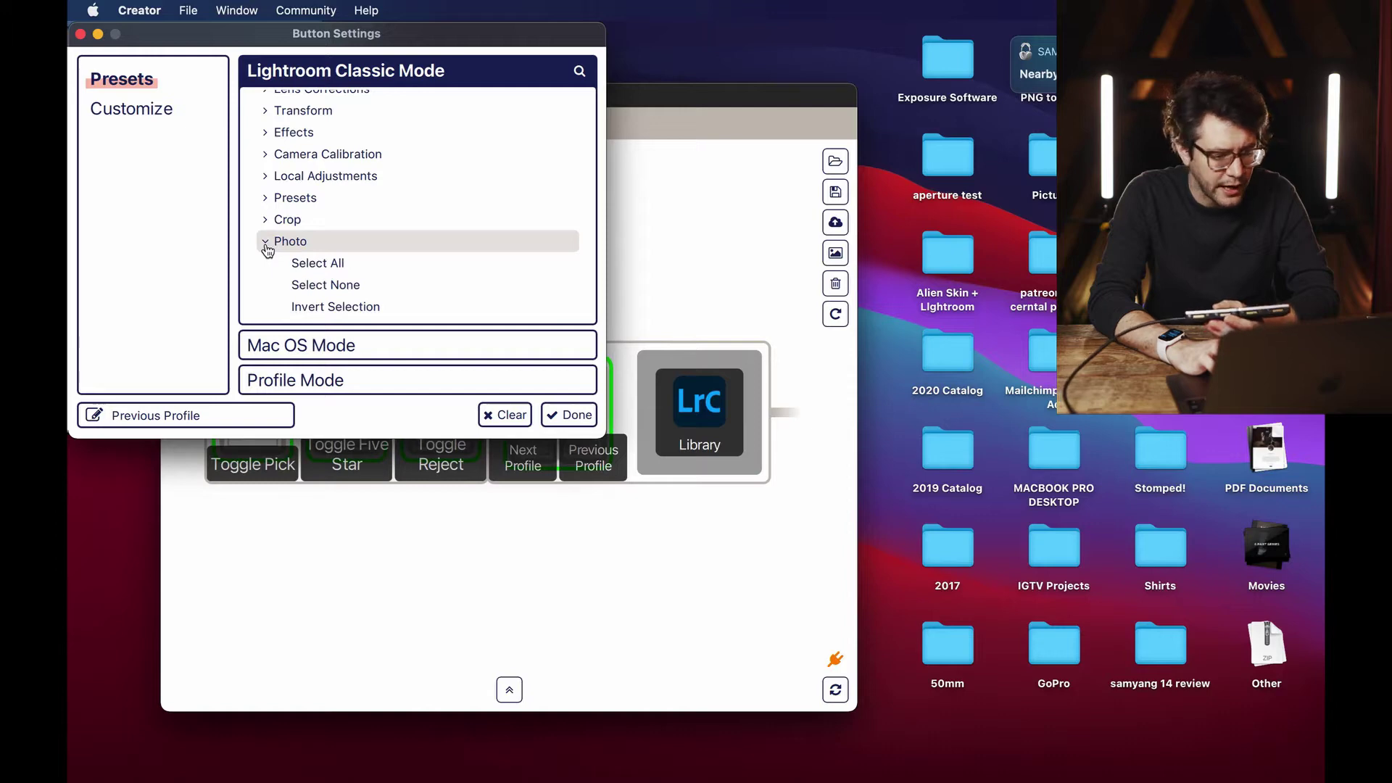
{"action": "scroll", "coordinate": [323, 270], "scroll_direction": "down", "scroll_amount": 10}
{"action": "scroll", "coordinate": [323, 272], "scroll_direction": "up", "scroll_amount": 3}
{"action": "scroll", "coordinate": [323, 270], "scroll_direction": "up", "scroll_amount": 2}
{"action": "left_click", "coordinate": [371, 218]}
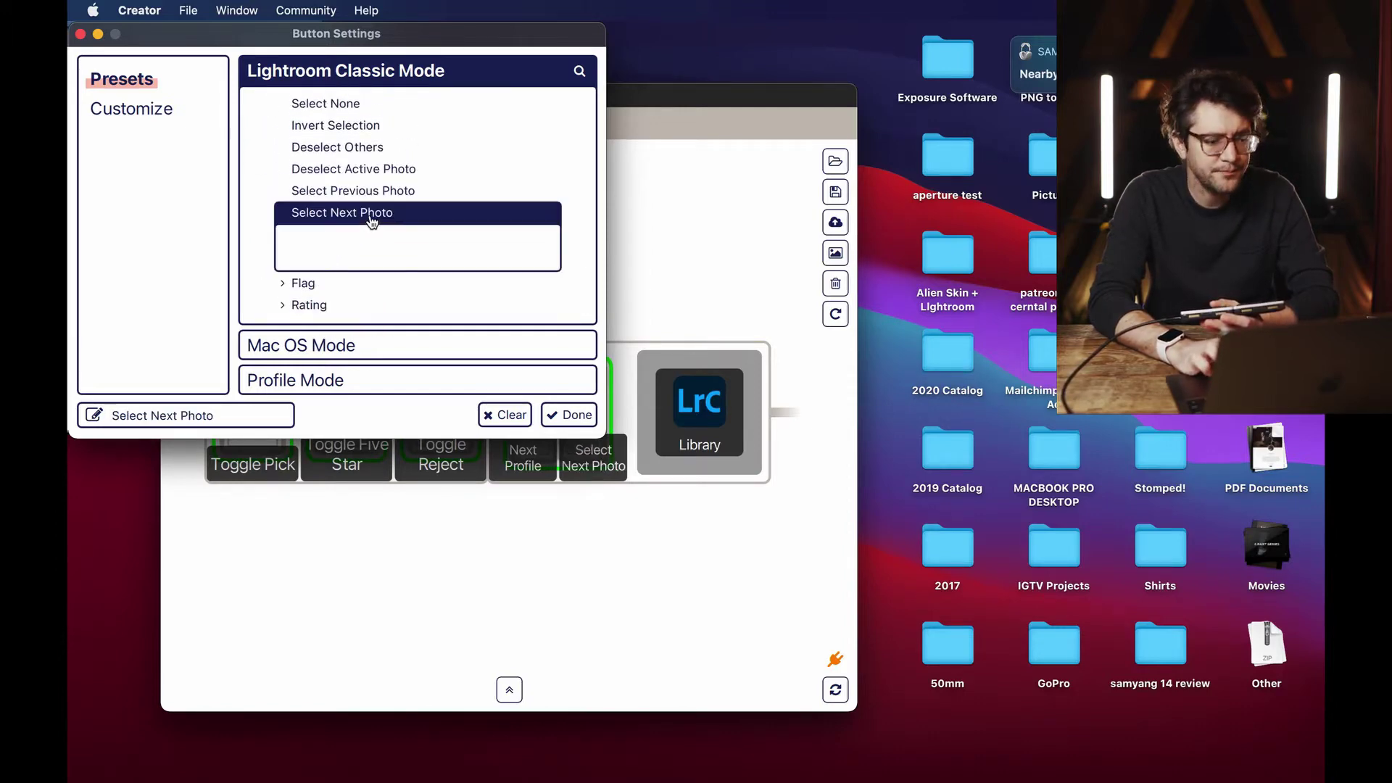
{"action": "left_click", "coordinate": [570, 415]}
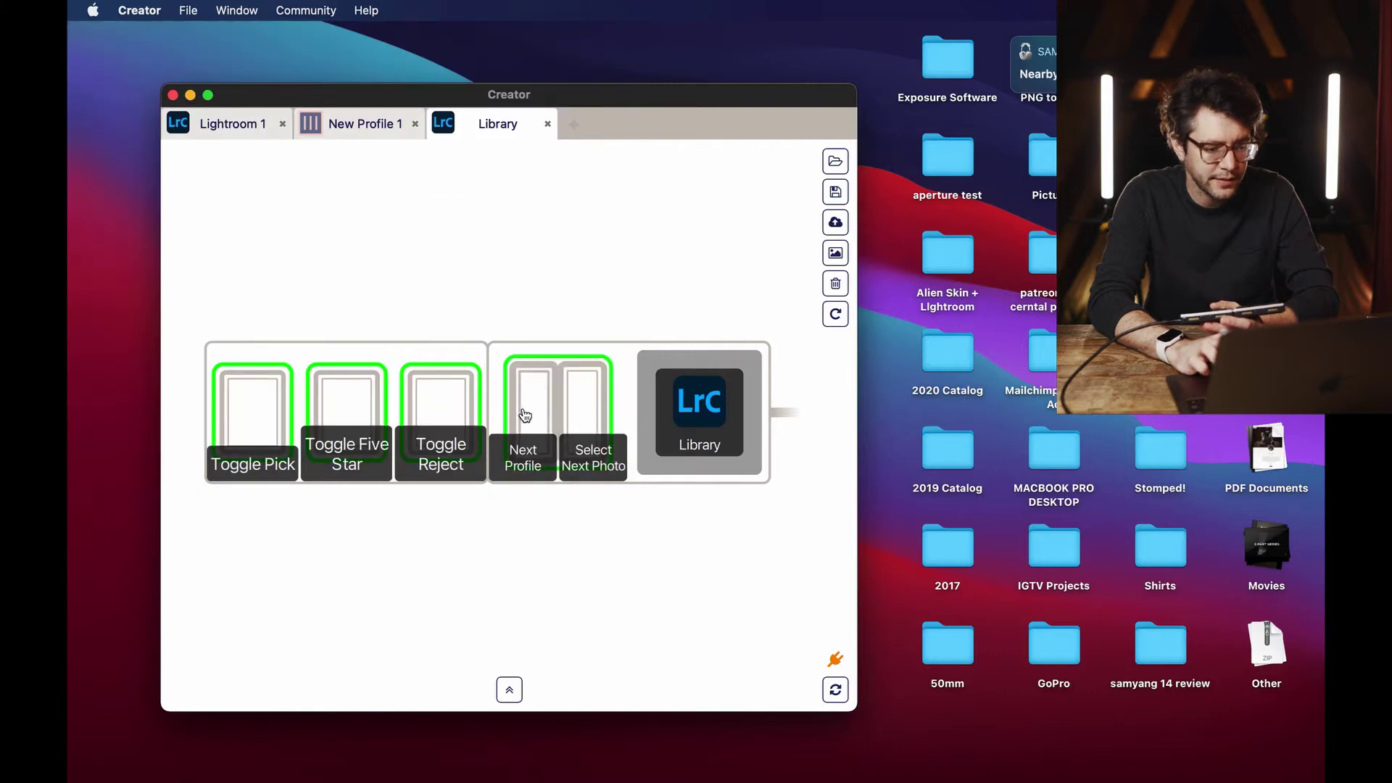
Step: Assign the Photo preset Select Previous Photo to the Next Profile button
{"action": "left_click", "coordinate": [524, 414]}
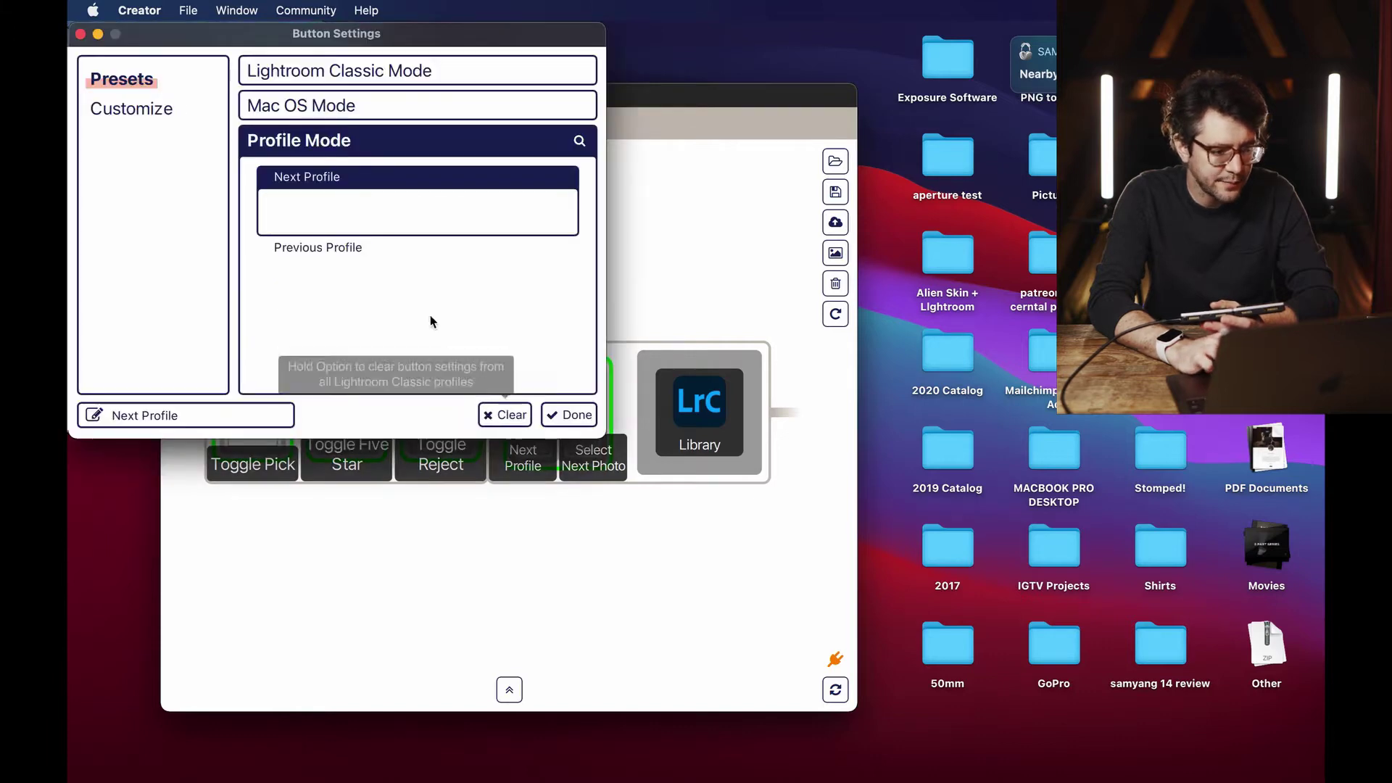
{"action": "left_click", "coordinate": [329, 69]}
{"action": "left_click", "coordinate": [335, 246]}
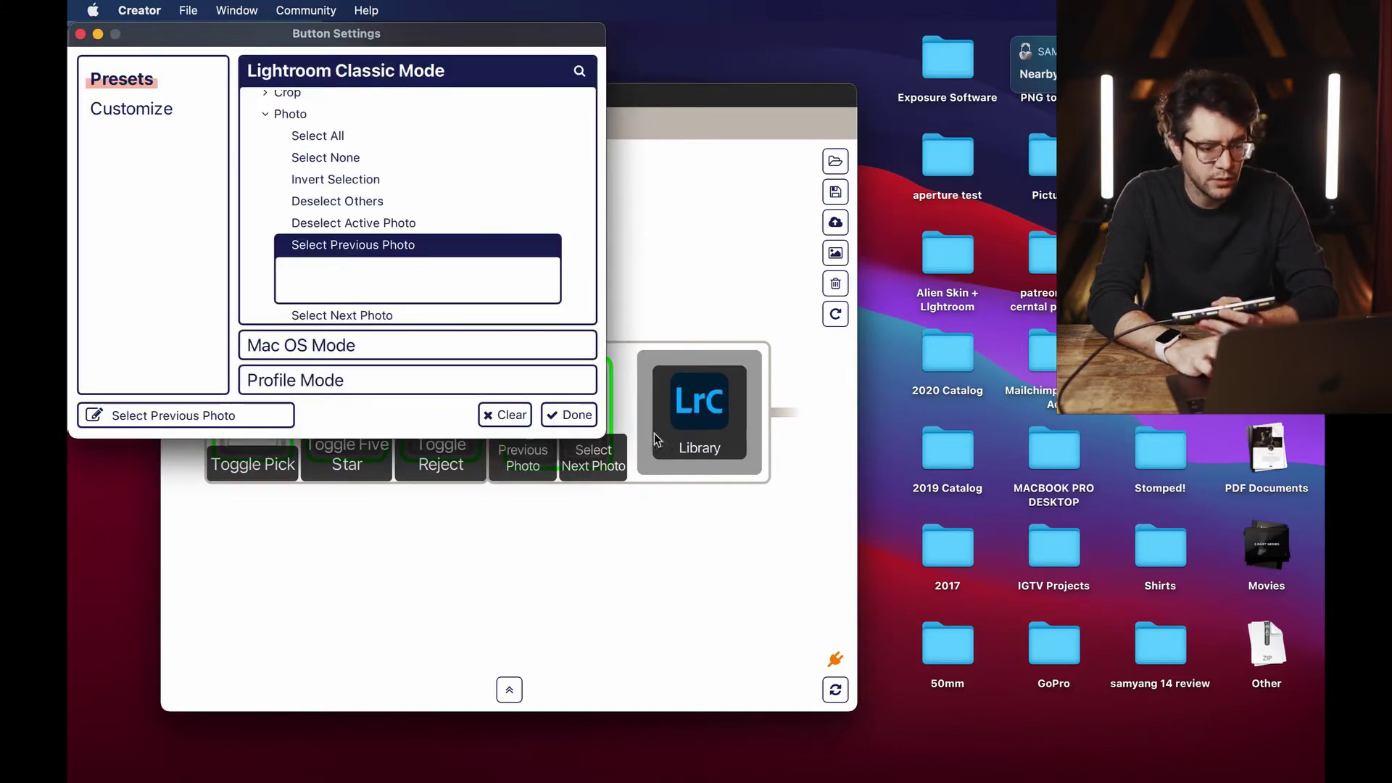
{"action": "left_click", "coordinate": [573, 415]}
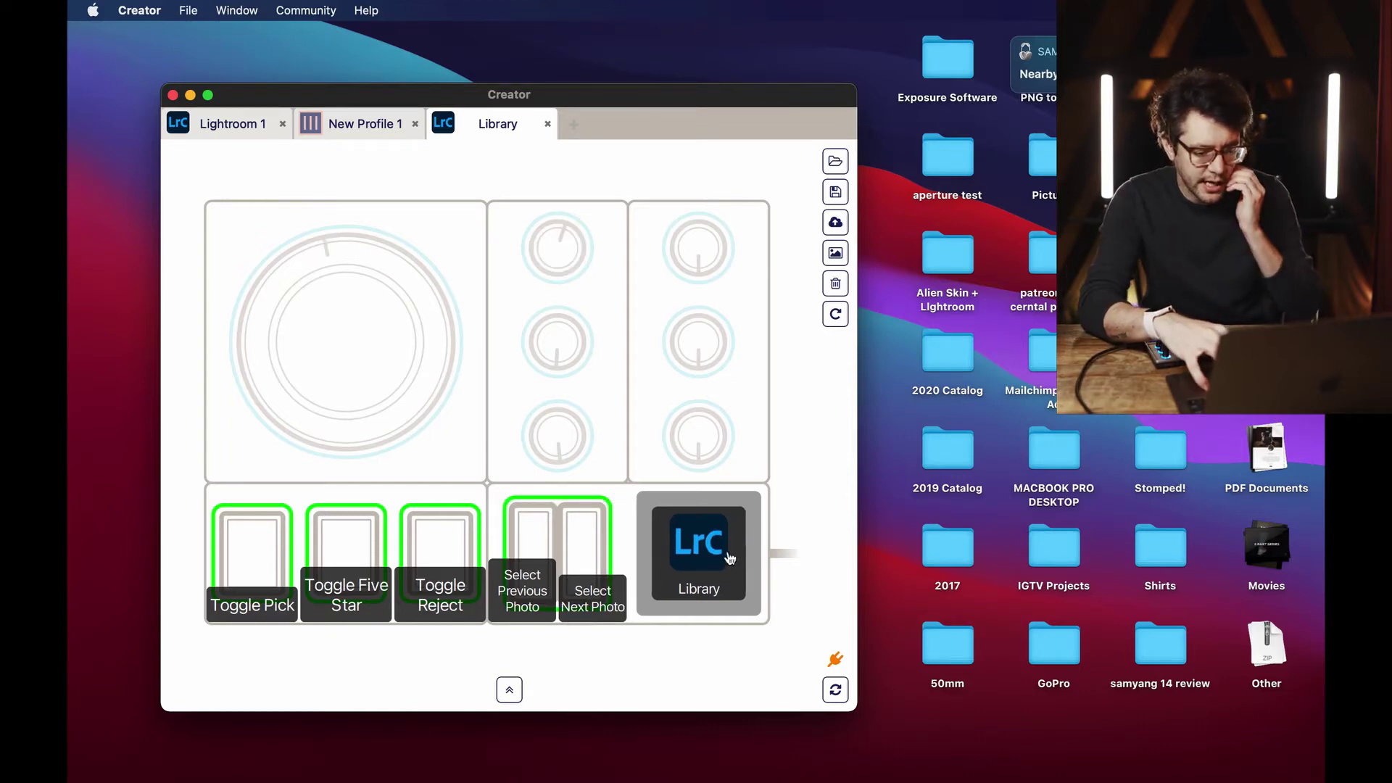
Step: Filter the Lightroom Classic profiles by 4-6 dials, 1-3 keys and 1 orbiter, and open the Basic Panel I profile
{"action": "left_click", "coordinate": [510, 689]}
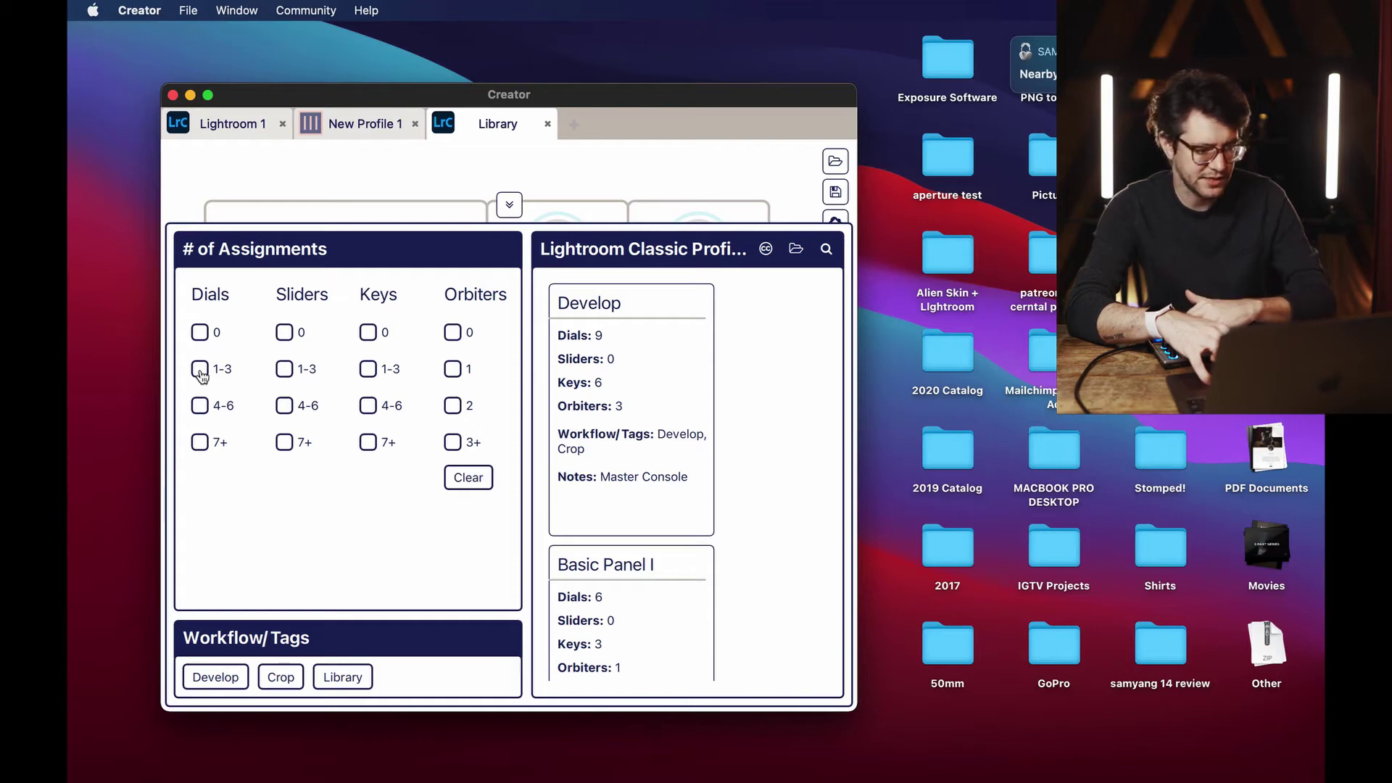
{"action": "left_click", "coordinate": [200, 406]}
{"action": "left_click", "coordinate": [395, 376]}
{"action": "left_click", "coordinate": [452, 369]}
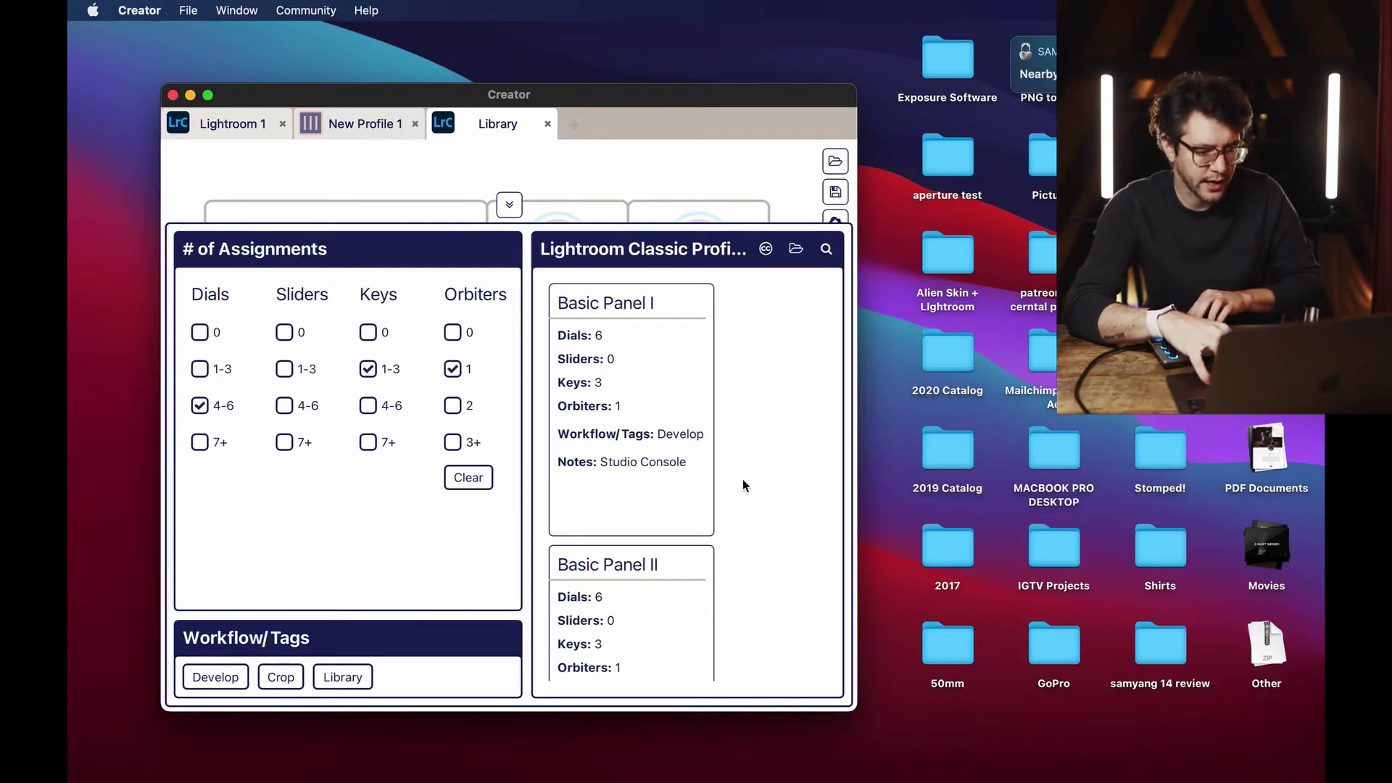
{"action": "scroll", "coordinate": [716, 437], "scroll_direction": "down", "scroll_amount": 1}
{"action": "scroll", "coordinate": [716, 437], "scroll_direction": "up", "scroll_amount": 1}
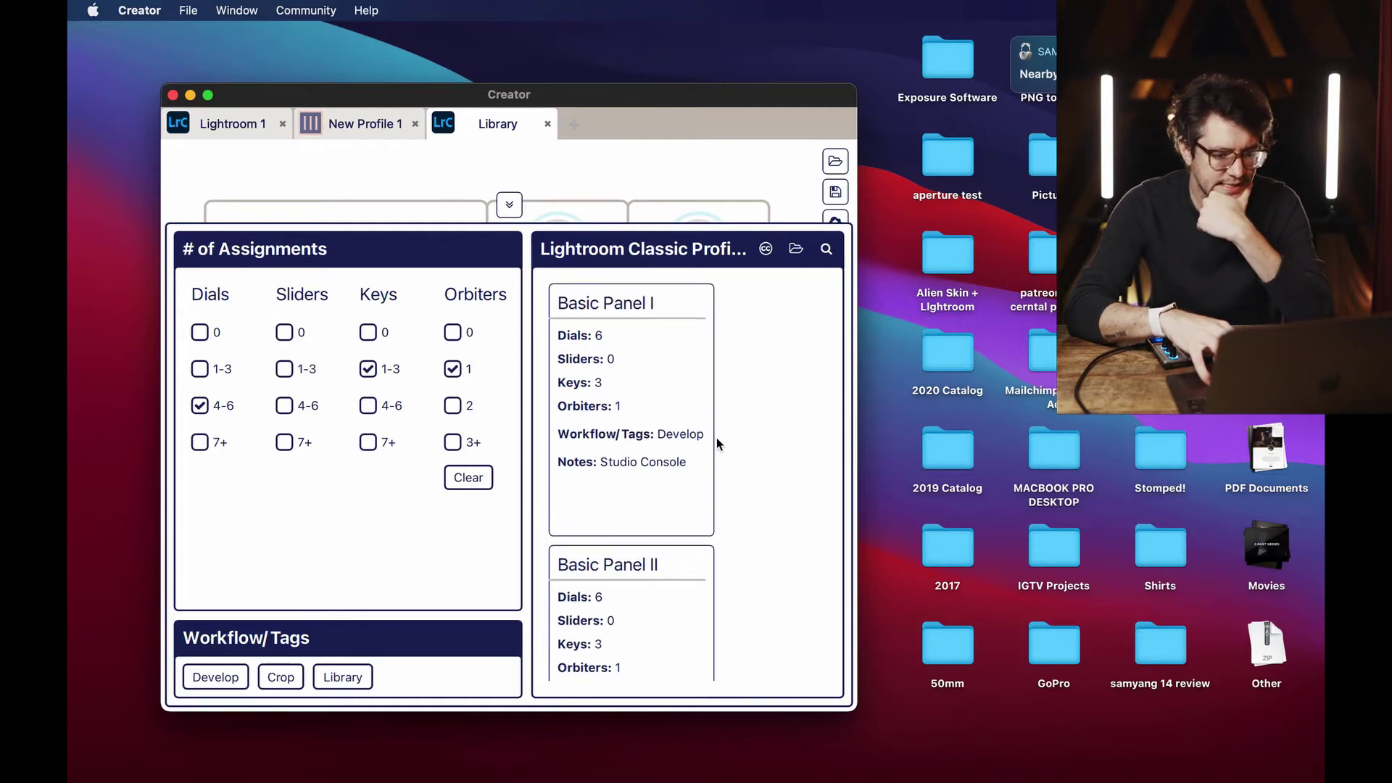
{"action": "left_click", "coordinate": [643, 415]}
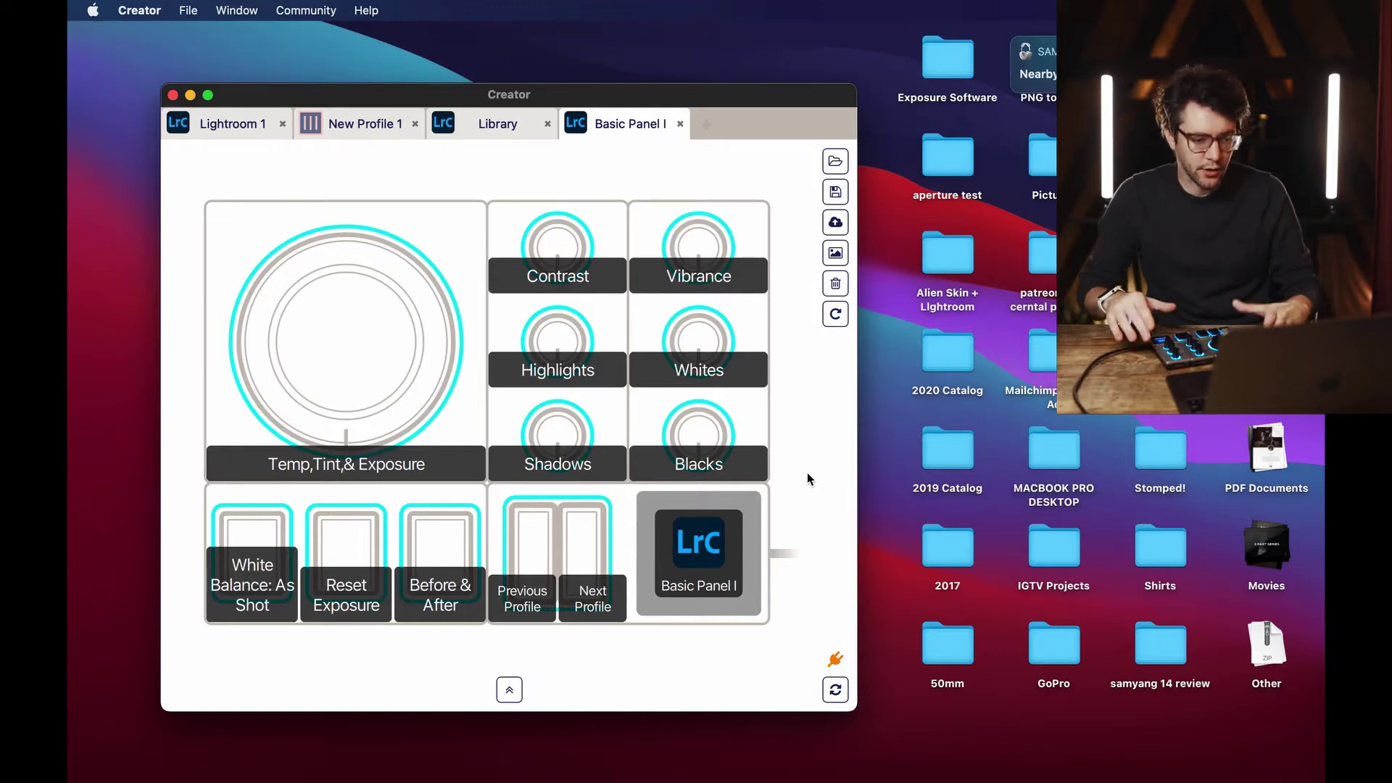
Step: Launch Adobe Lightroom Classic and bring up the catalog's Develop view
{"action": "mouse_move", "coordinate": [579, 757]}
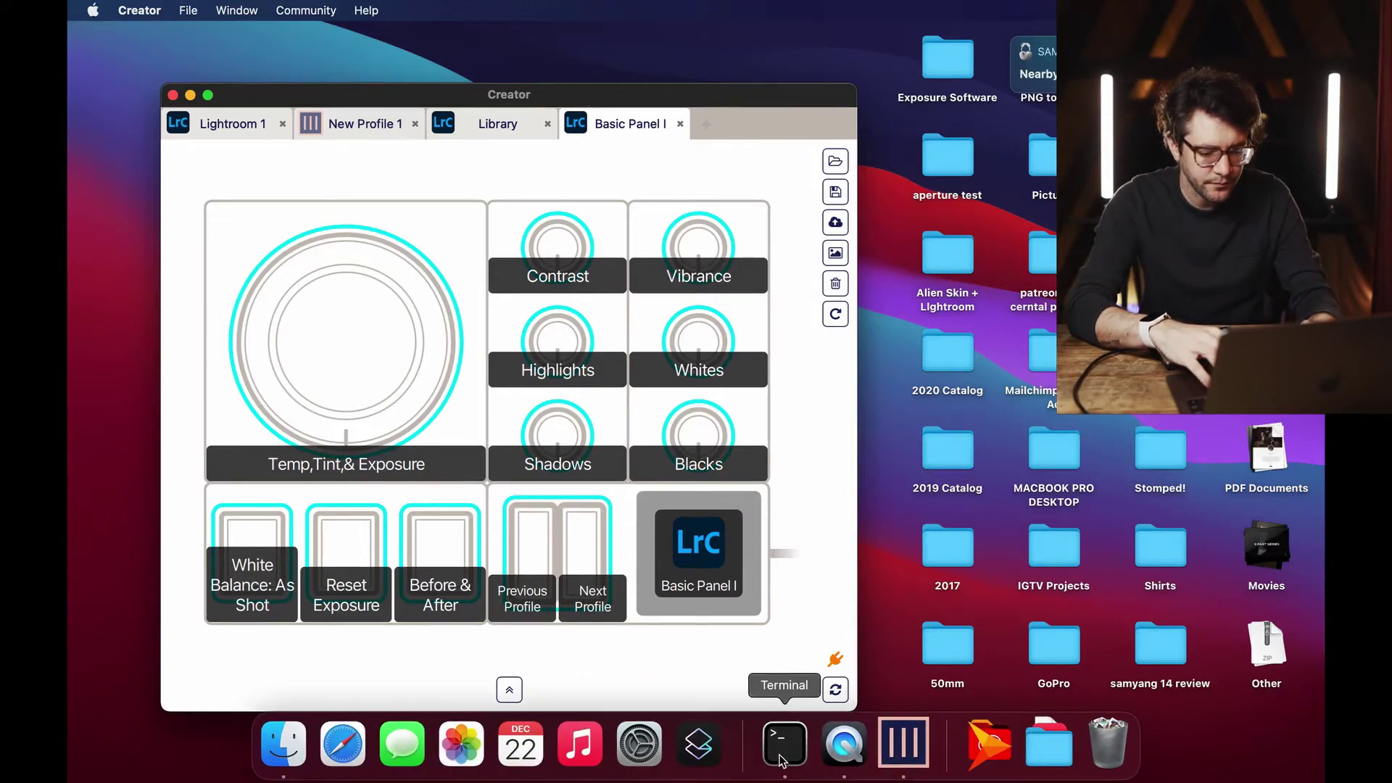
{"action": "key", "text": "super+space"}
{"action": "type", "text": "light"}
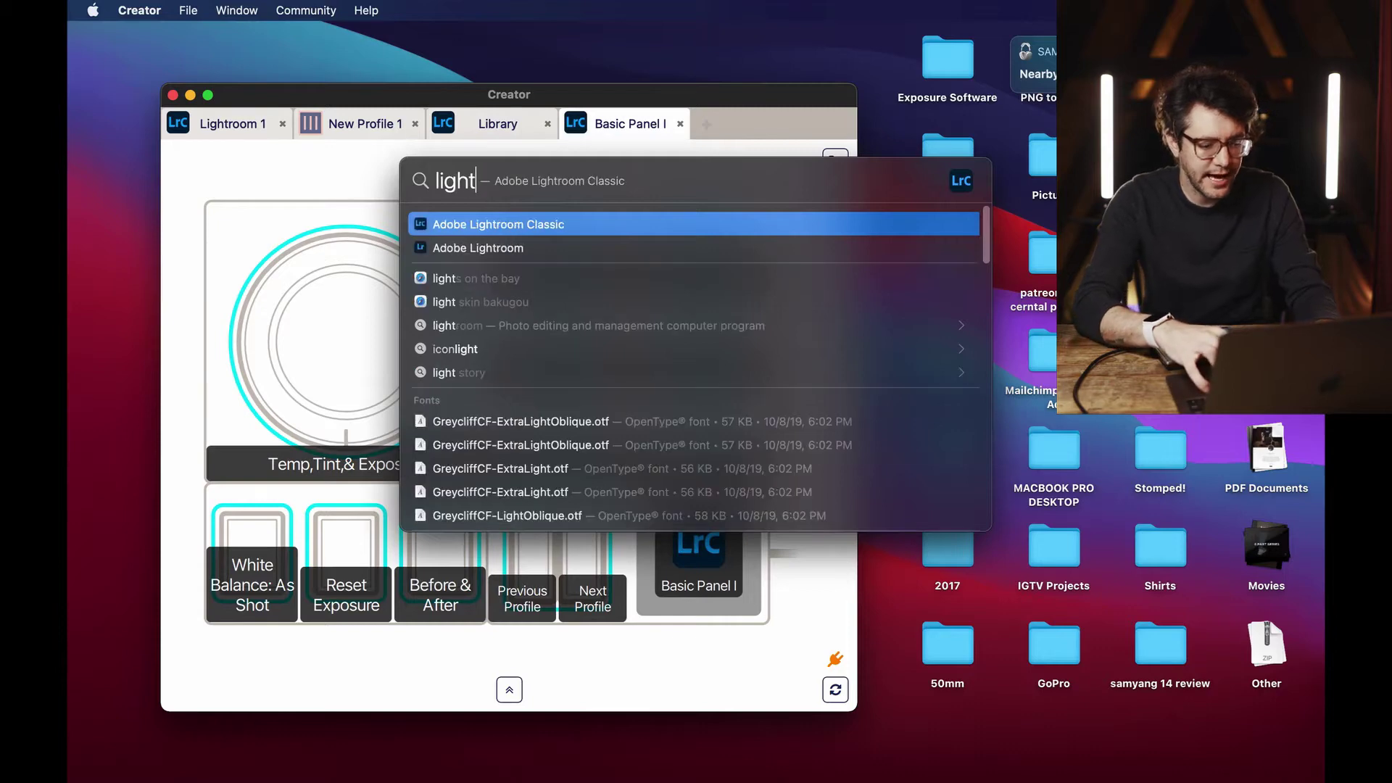
{"action": "key", "text": "Return"}
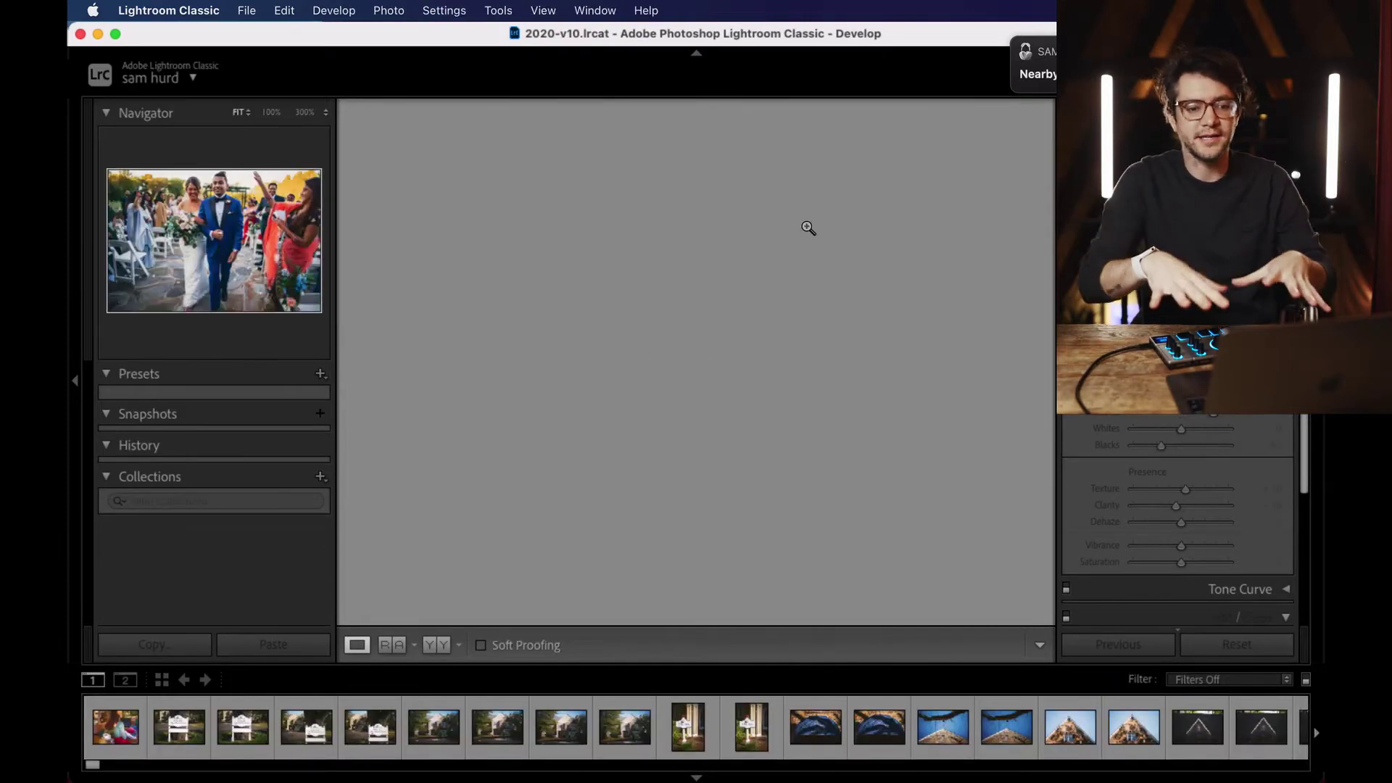
{"action": "mouse_move", "coordinate": [1022, 48]}
{"action": "left_click", "coordinate": [1013, 38]}
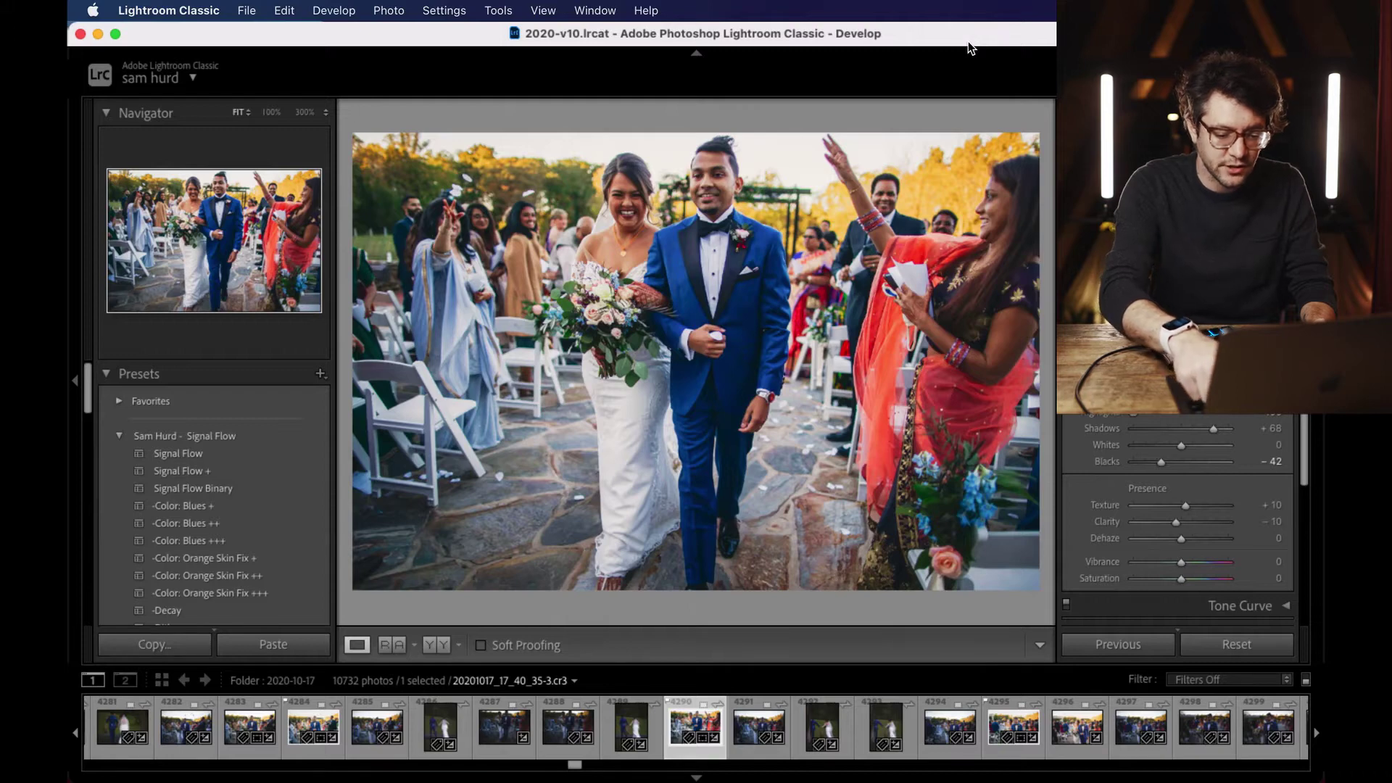
{"action": "key", "text": "XF86MonBrightnessUp"}
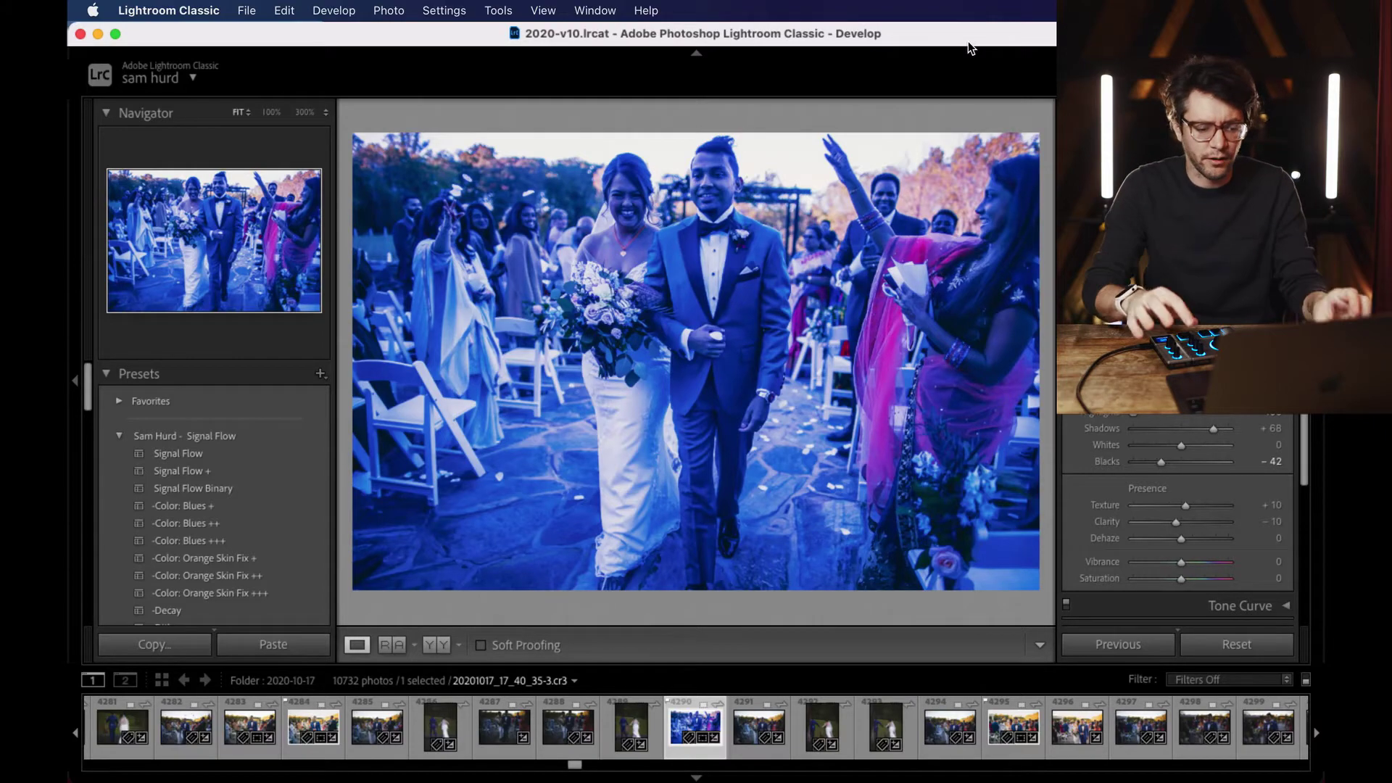
Step: Switch back to Creator and assign the Basic preset Temperature to the Contrast dial of Basic Panel I
{"action": "key", "text": "super+Tab"}
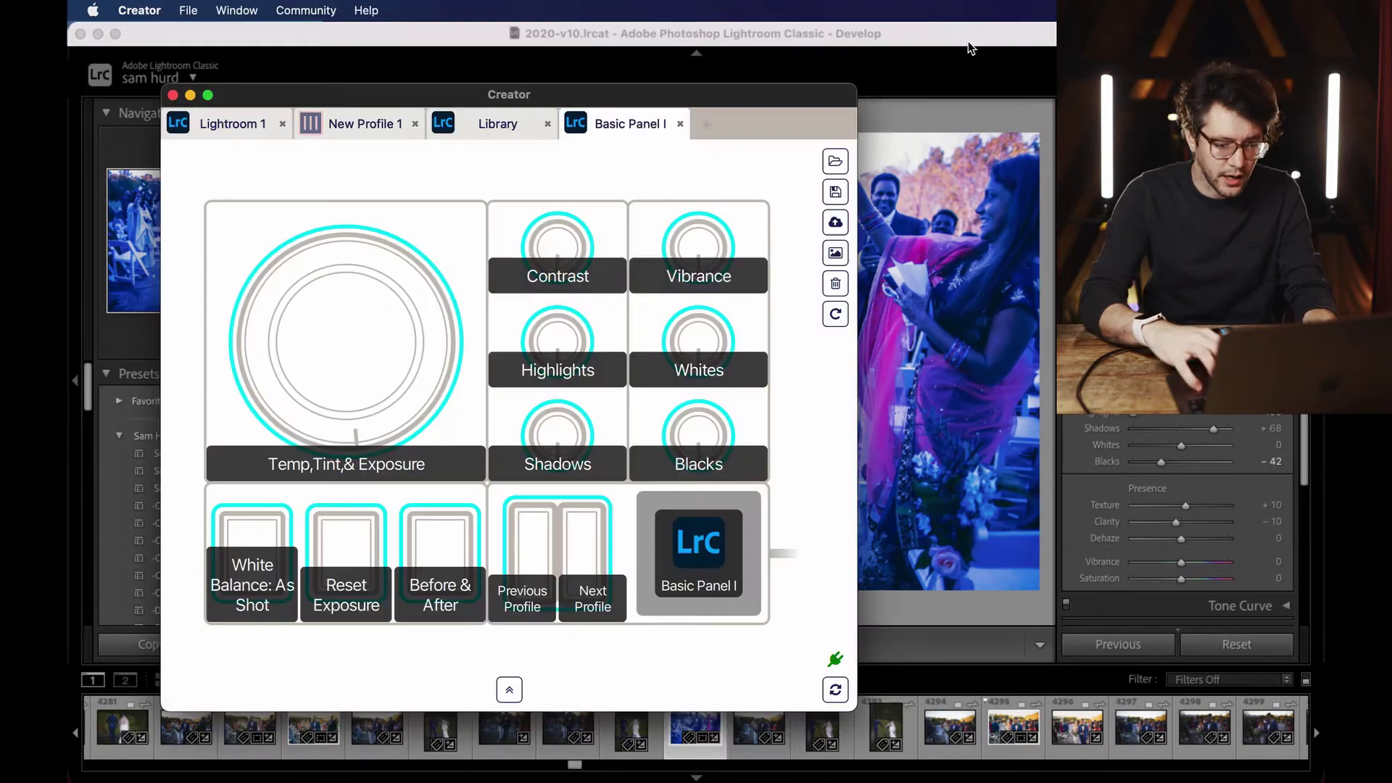
{"action": "left_click", "coordinate": [558, 252]}
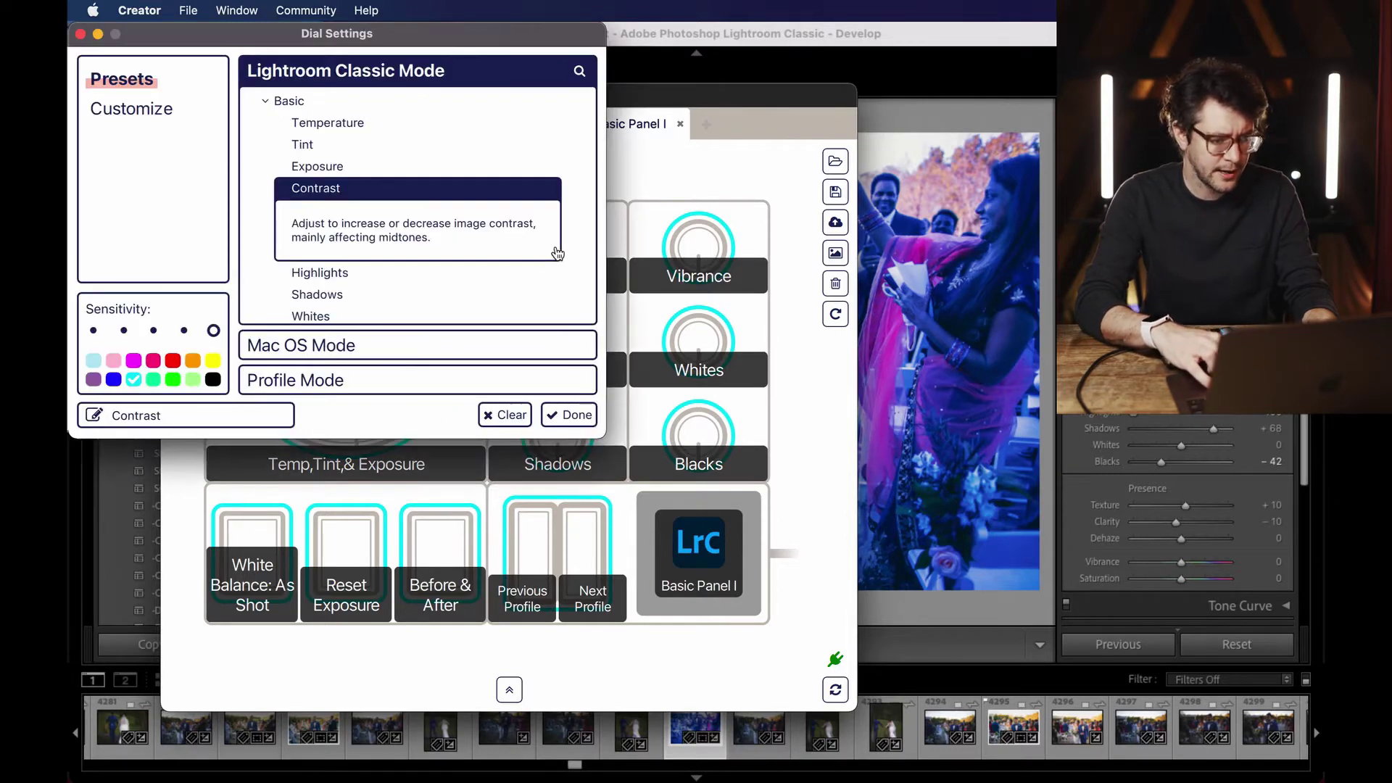
{"action": "left_click", "coordinate": [313, 133]}
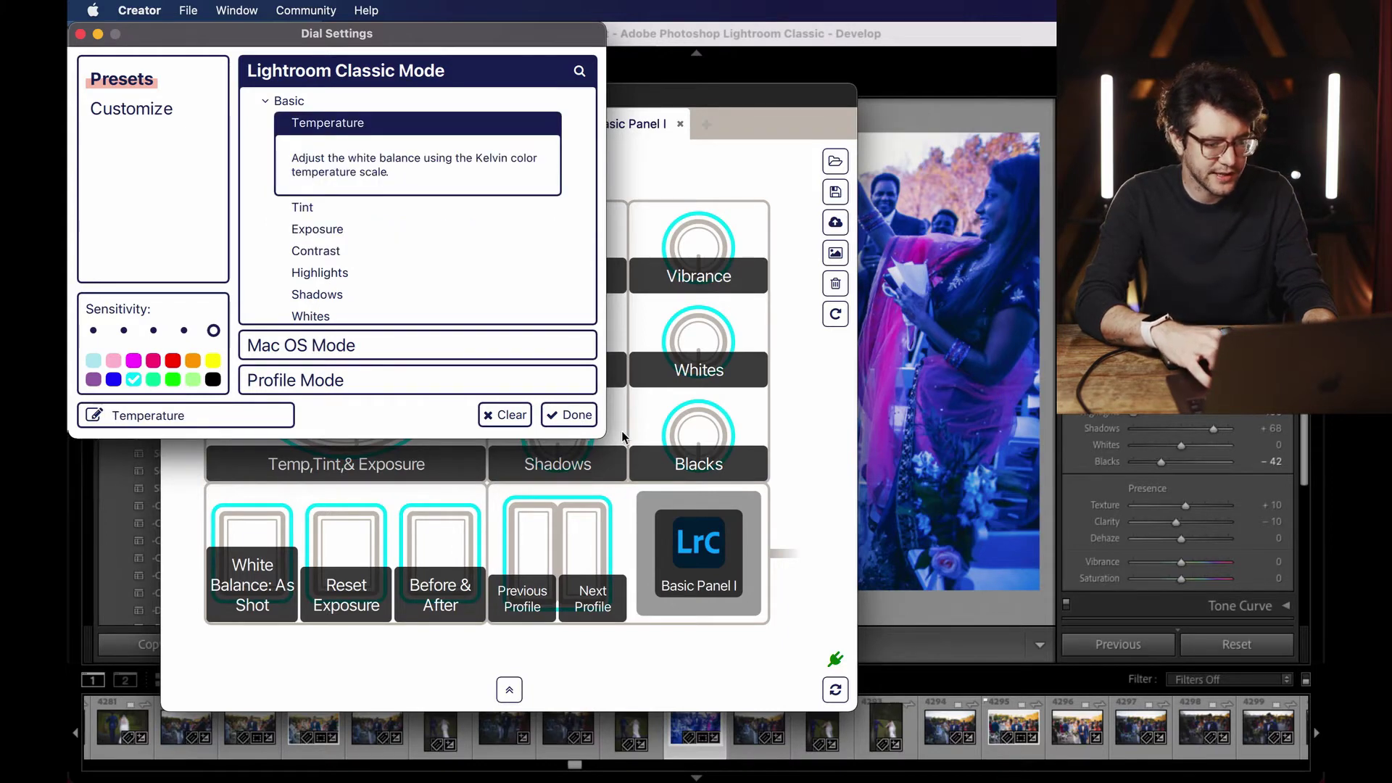
{"action": "left_click", "coordinate": [569, 414]}
Step: Assign the Basic preset Tint to the Highlights dial and give the dial a magenta light color
{"action": "left_click", "coordinate": [572, 347]}
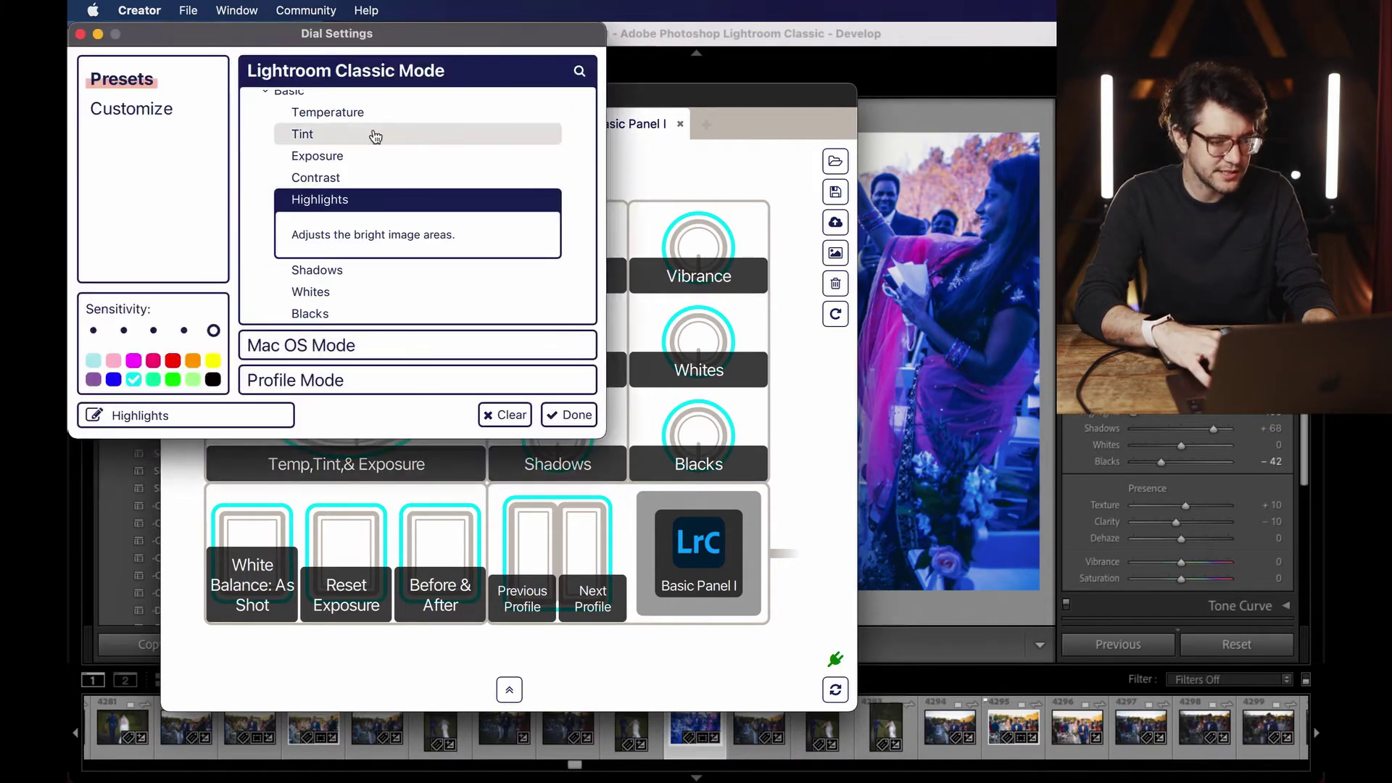
{"action": "left_click", "coordinate": [375, 136]}
{"action": "left_click", "coordinate": [137, 360]}
{"action": "left_click", "coordinate": [569, 414]}
Step: Give the Temperature dial an orange light color, save the dial settings, and switch to Lightroom Classic
{"action": "left_click", "coordinate": [556, 261]}
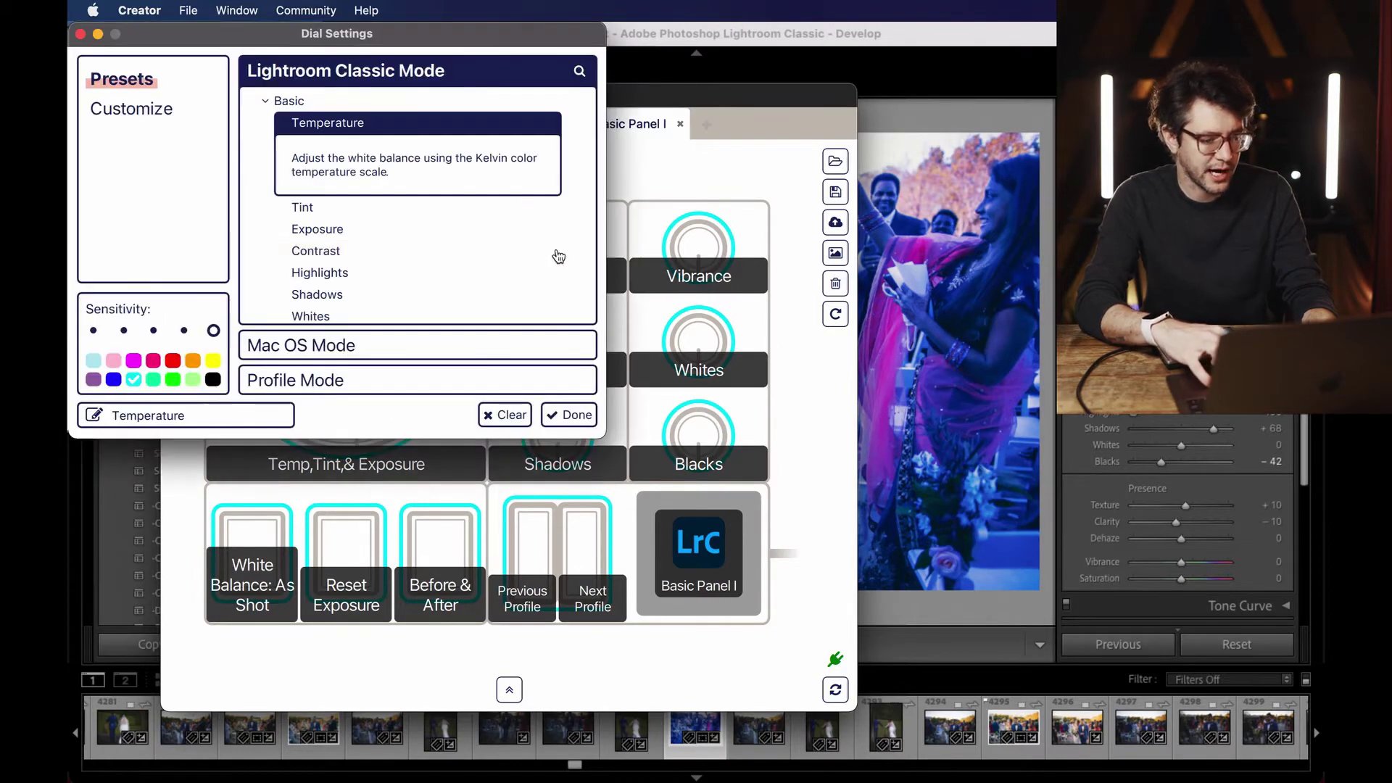
{"action": "left_click", "coordinate": [192, 360]}
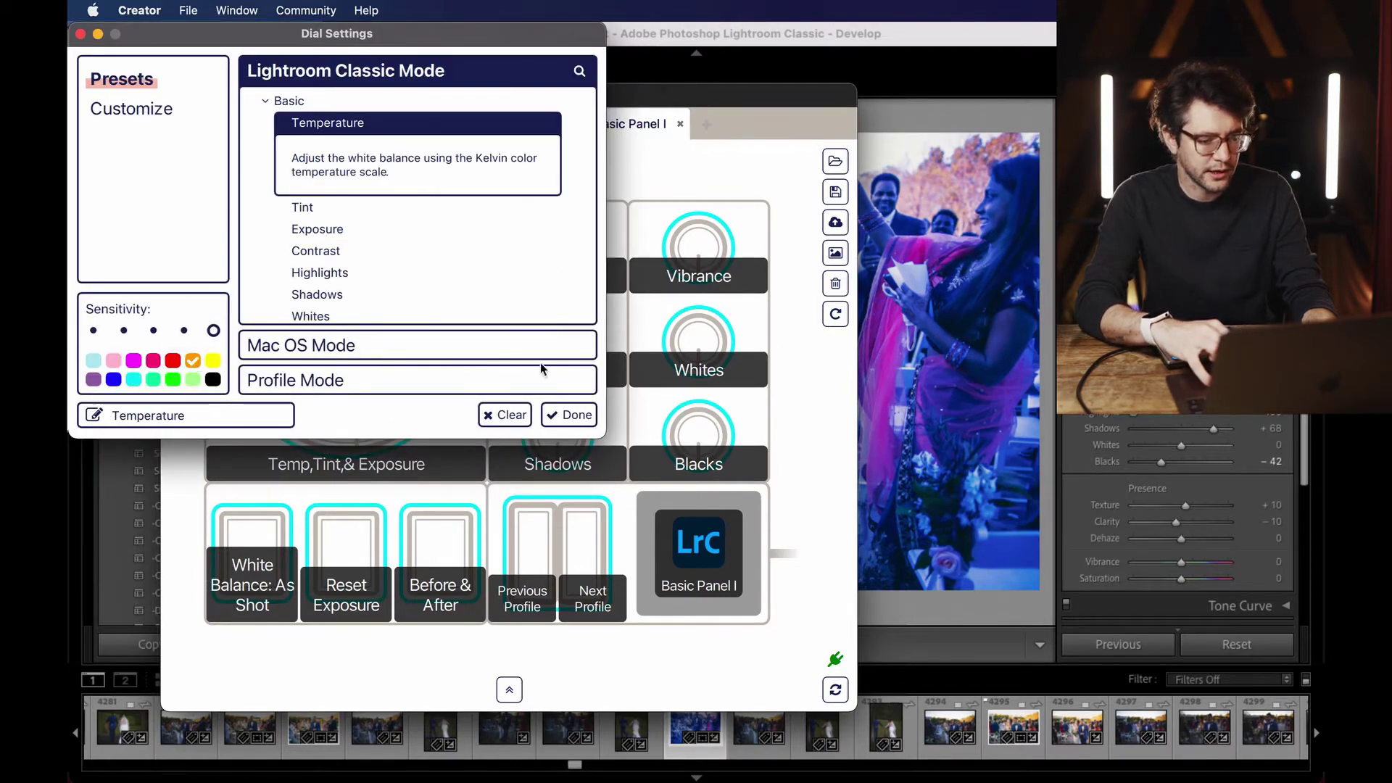
{"action": "left_click", "coordinate": [567, 417]}
{"action": "left_click", "coordinate": [939, 35]}
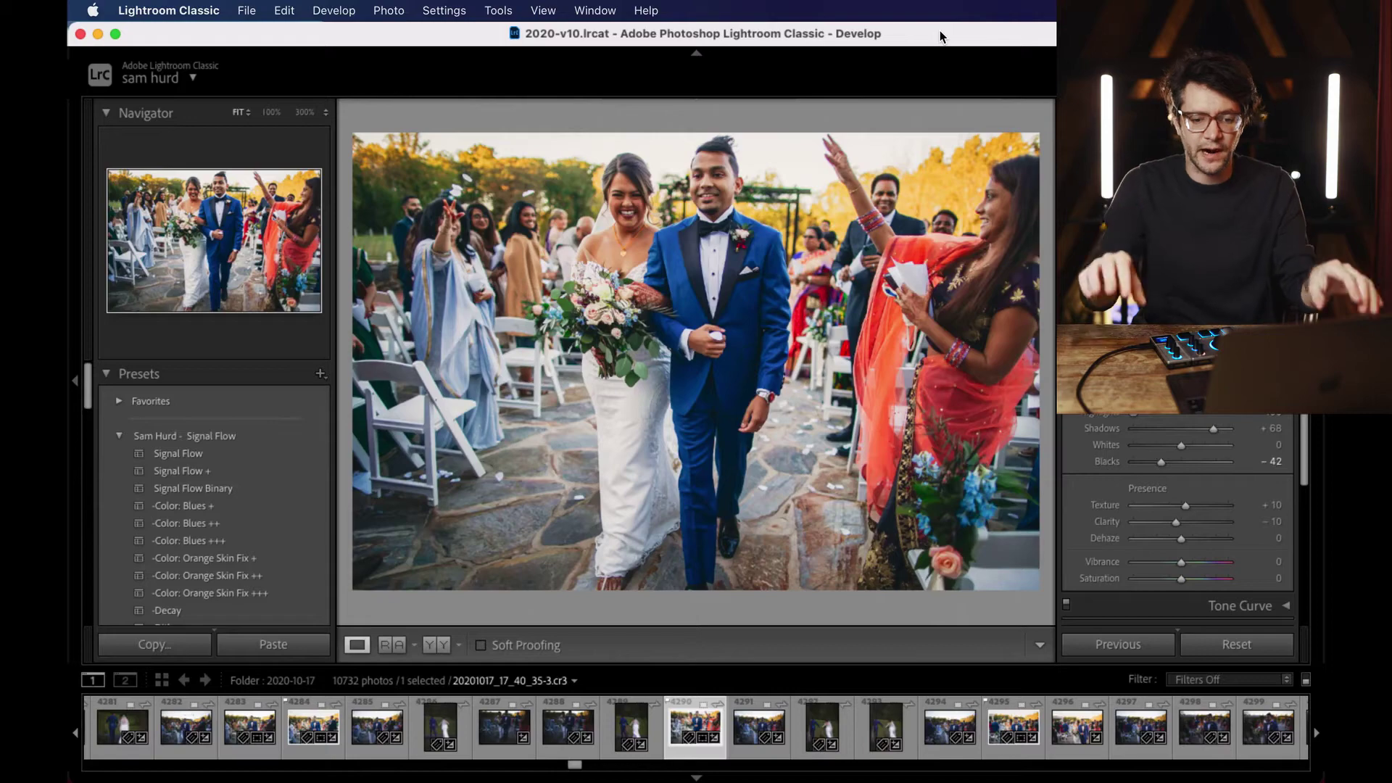
Step: Switch back to Creator and assign the Crop preset Crop Angle to the Vibrance dial of Basic Panel I
{"action": "key", "text": "super+Tab"}
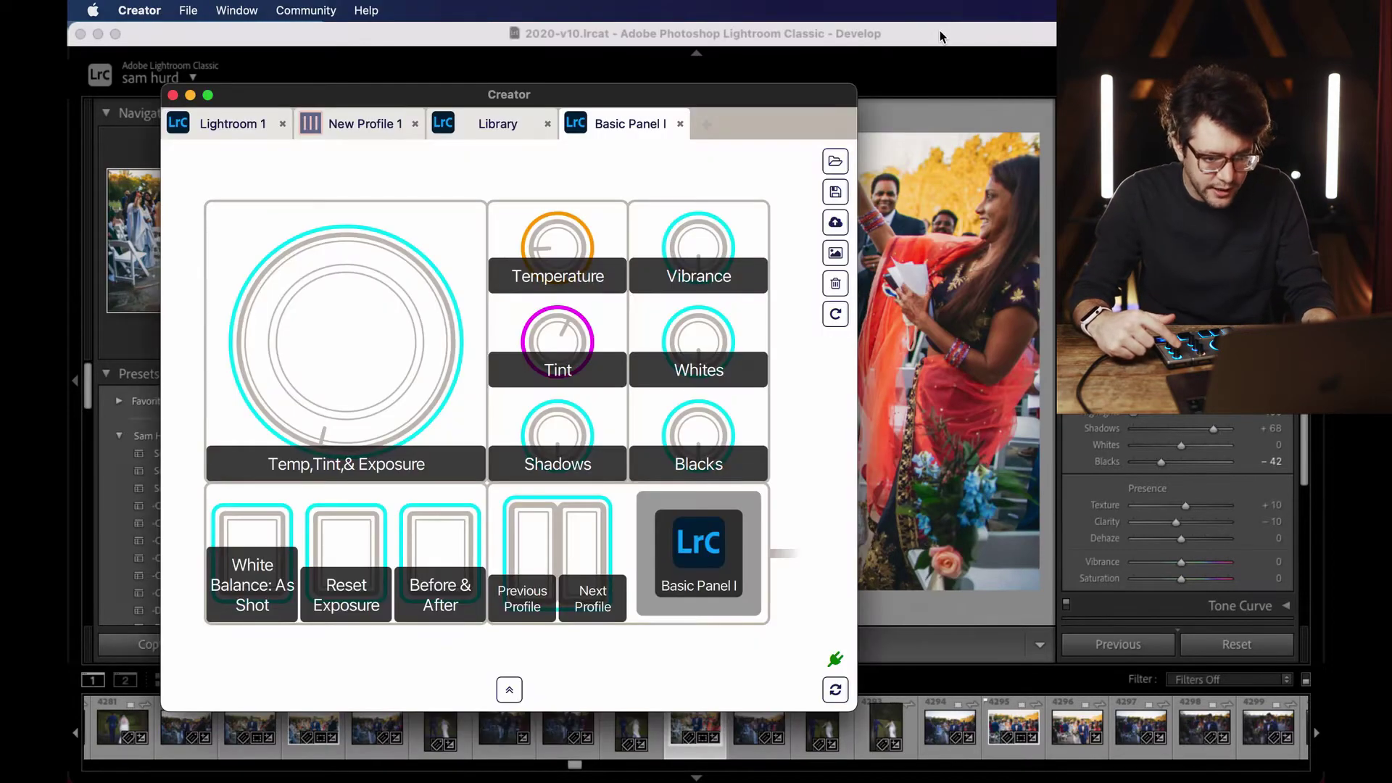
{"action": "left_click", "coordinate": [698, 259]}
{"action": "scroll", "coordinate": [319, 188], "scroll_direction": "up", "scroll_amount": 1}
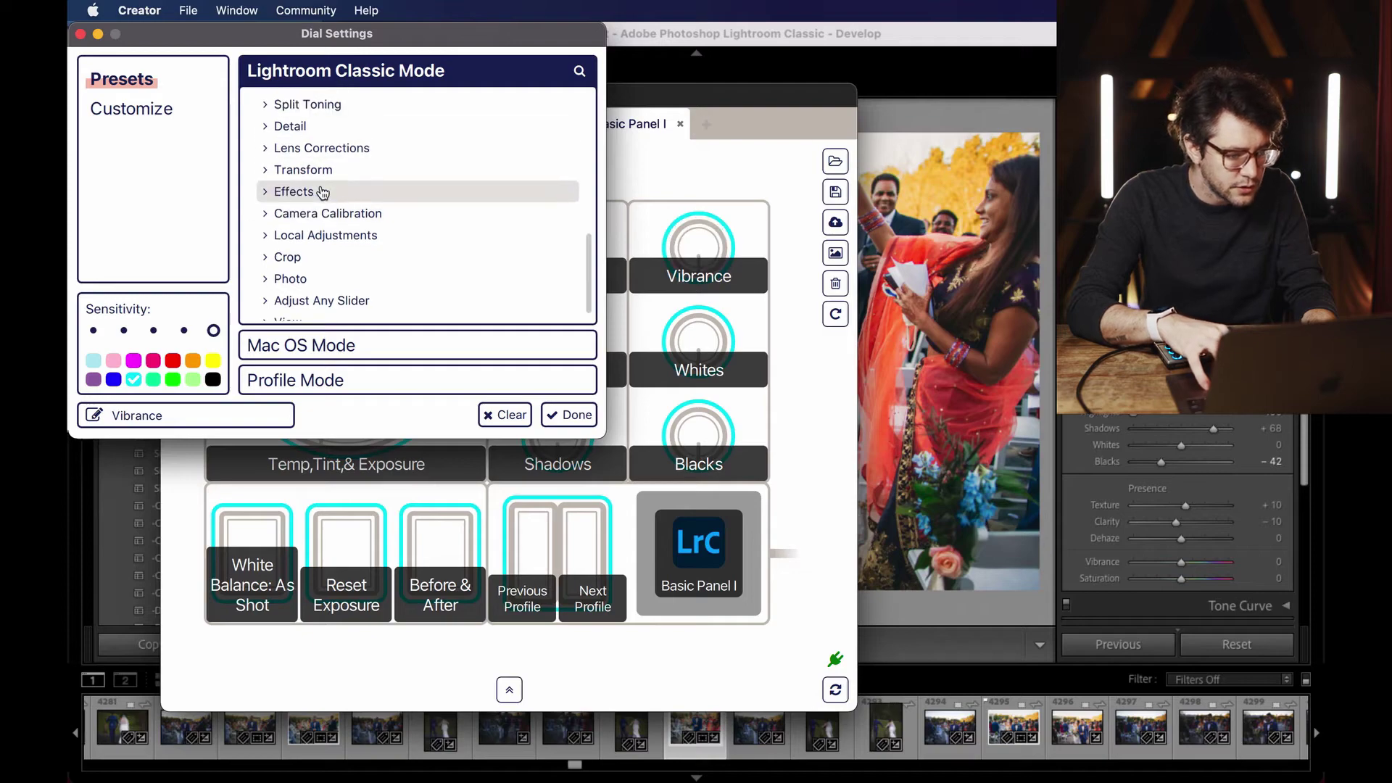
{"action": "left_click", "coordinate": [260, 257]}
{"action": "scroll", "coordinate": [275, 261], "scroll_direction": "down", "scroll_amount": 2}
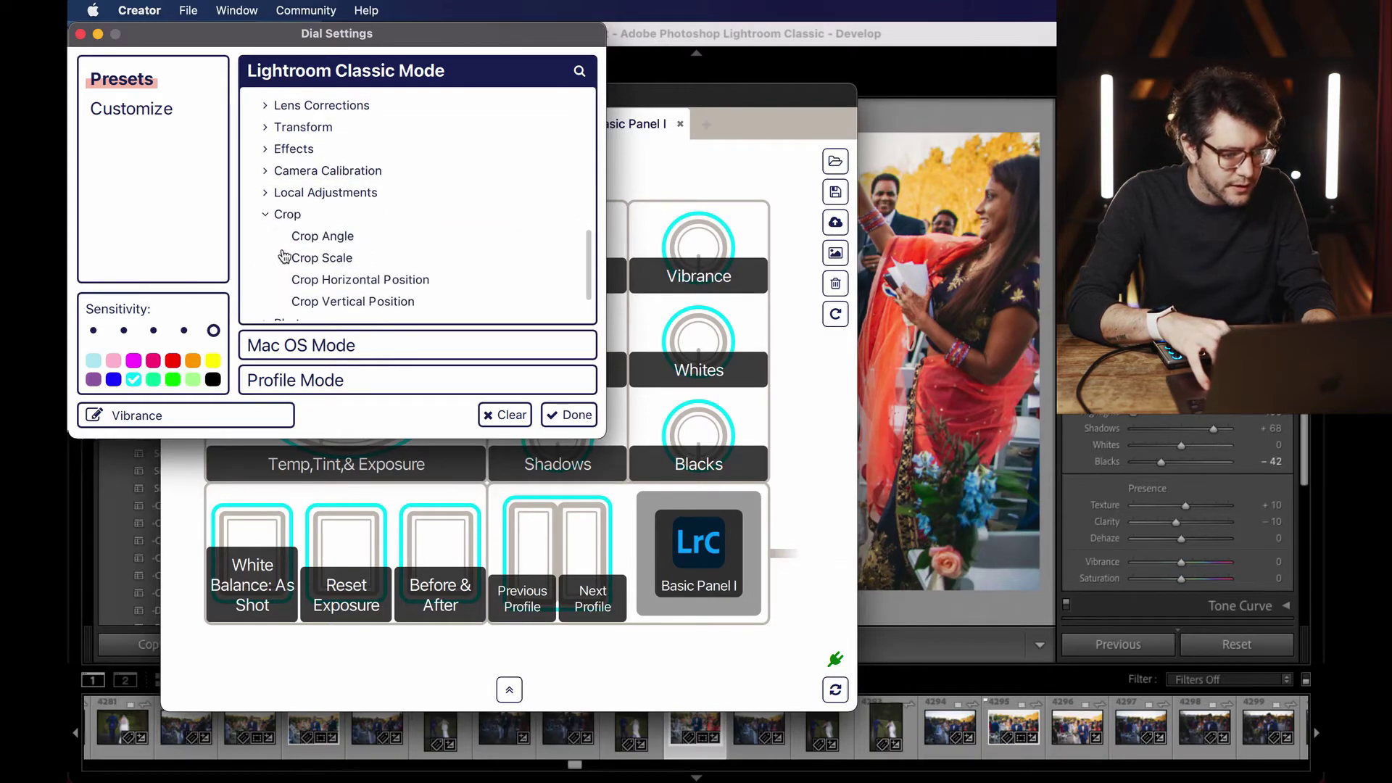
{"action": "left_click", "coordinate": [319, 233]}
{"action": "left_click", "coordinate": [570, 417]}
Step: Switch to Lightroom Classic and test crop rotation on the selected photo, repeatedly entering and leaving the crop tool
{"action": "left_click", "coordinate": [973, 40]}
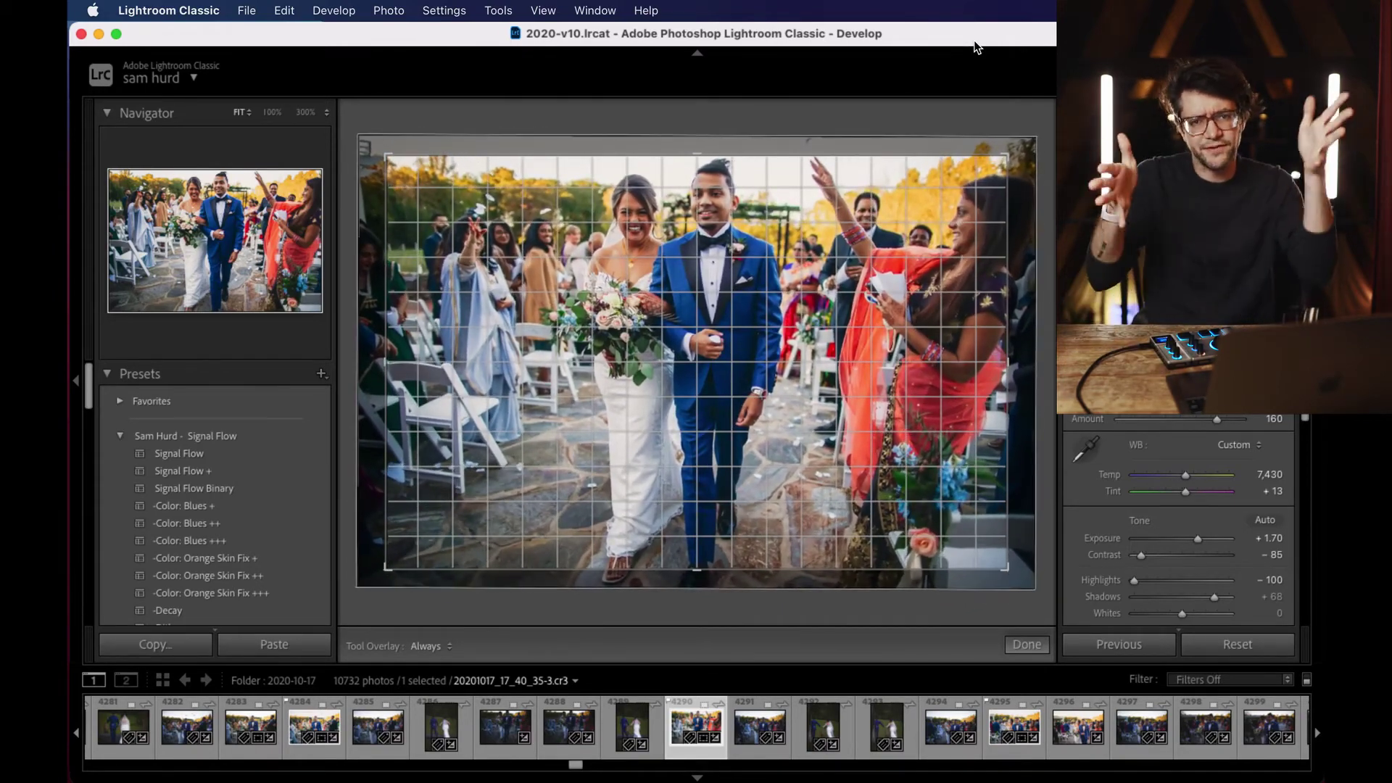
{"action": "key", "text": "r"}
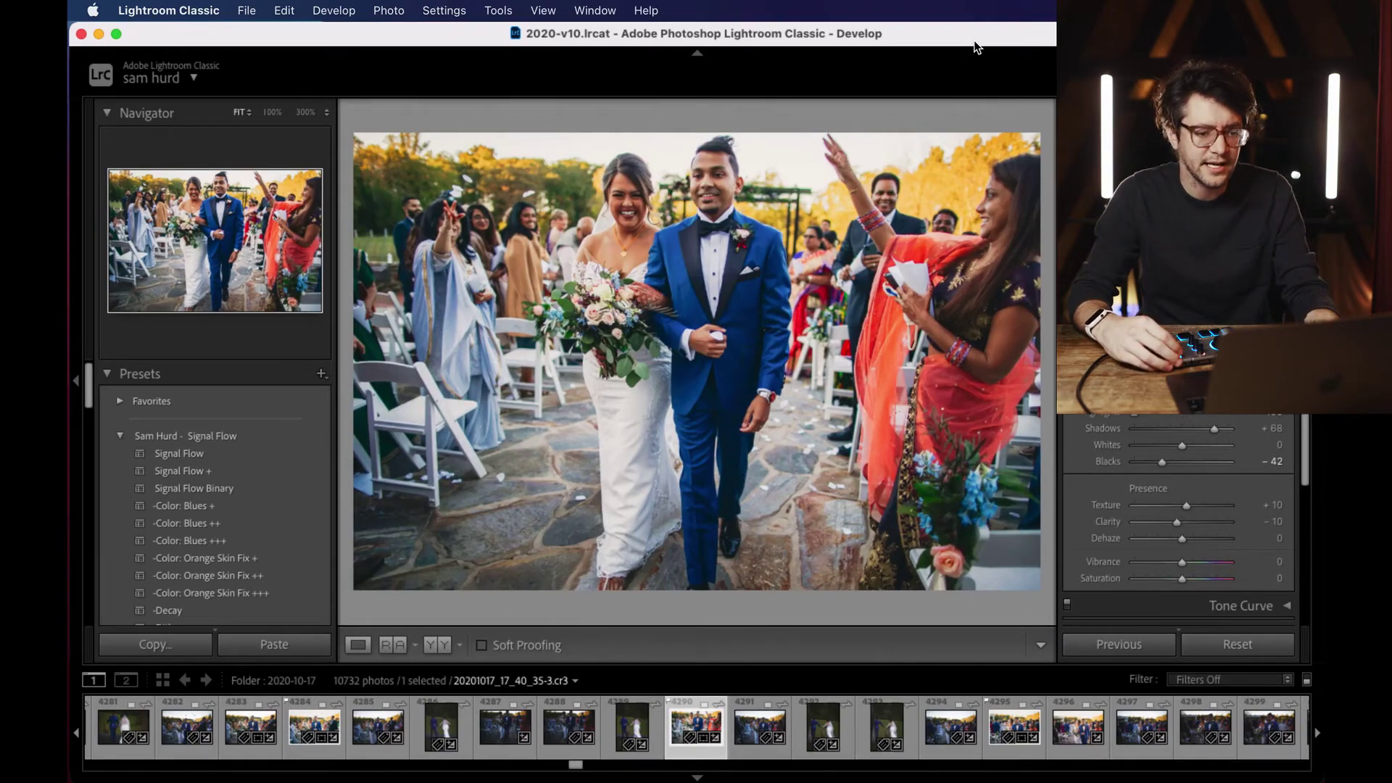
{"action": "key", "text": "r"}
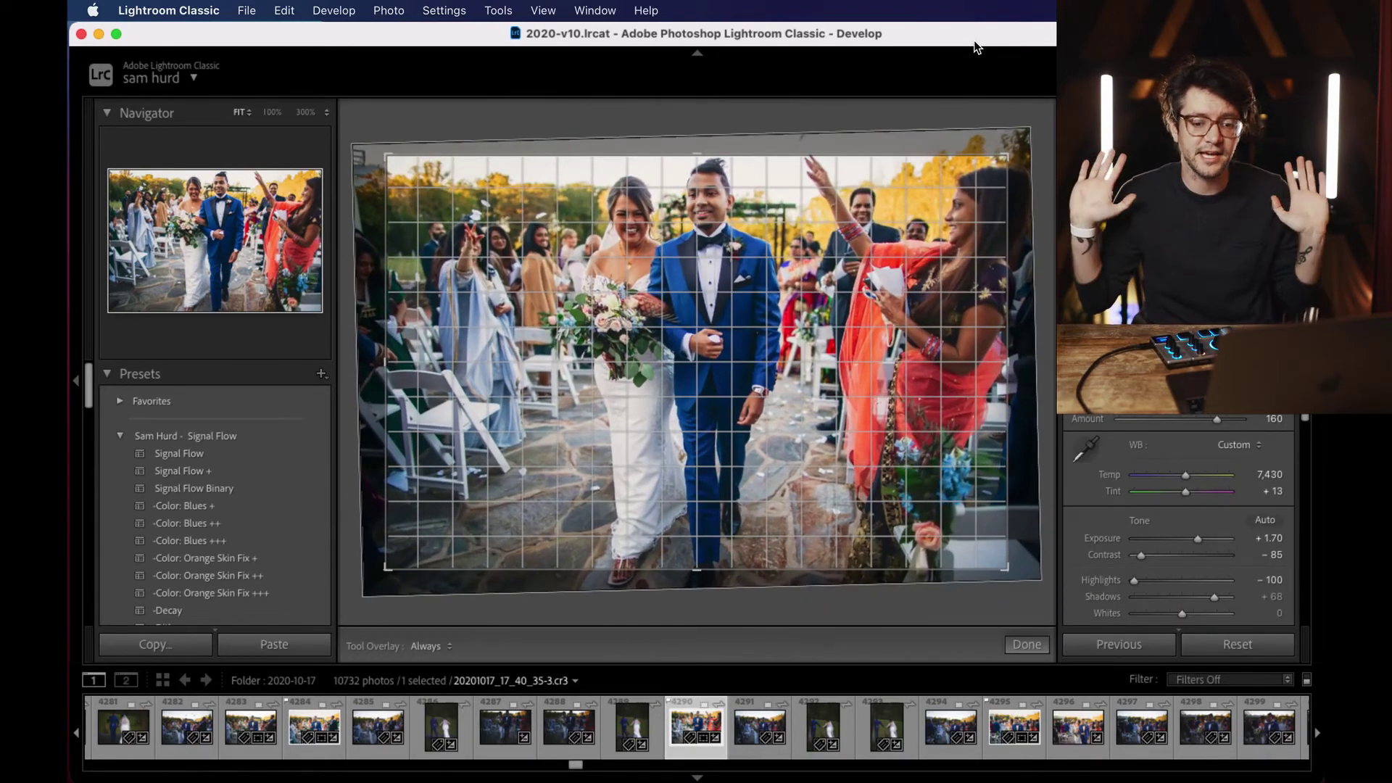
{"action": "key", "text": "r"}
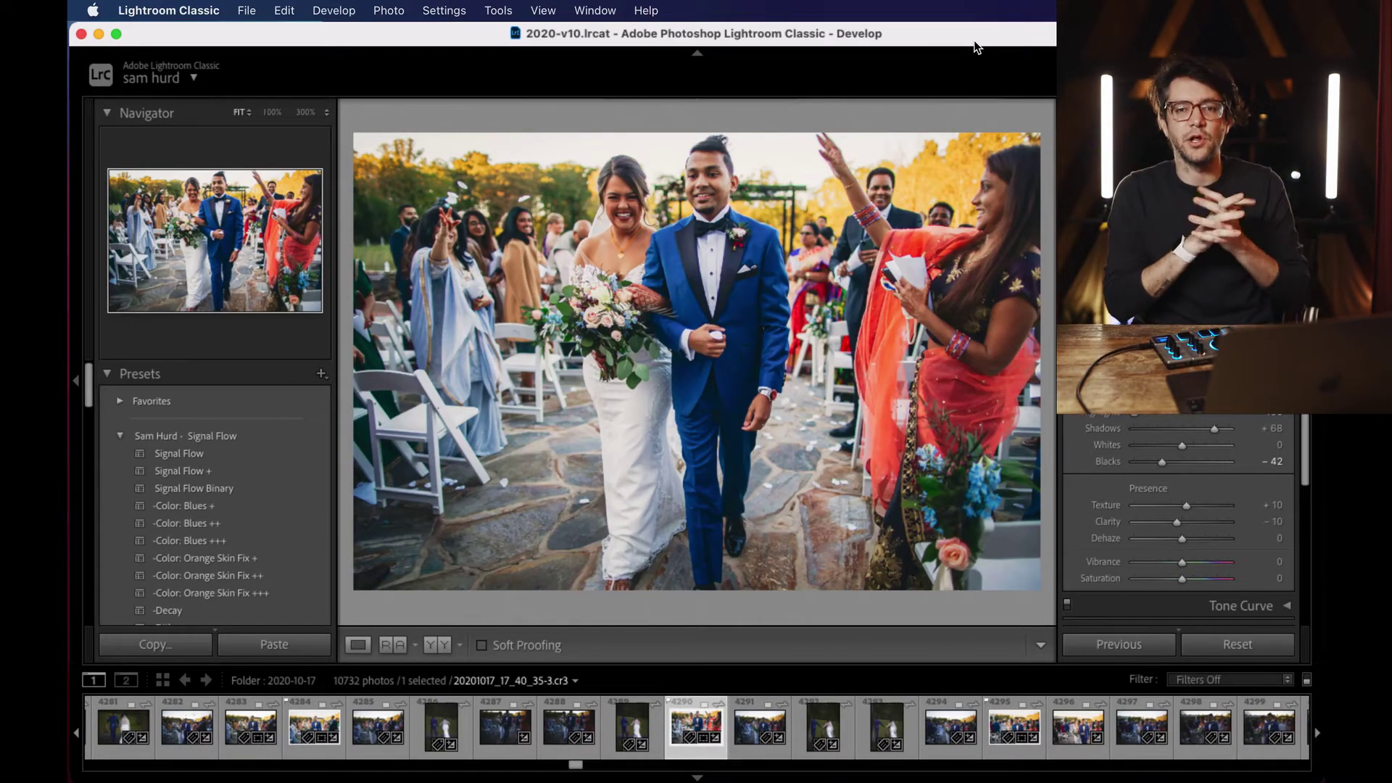
{"action": "key", "text": "r"}
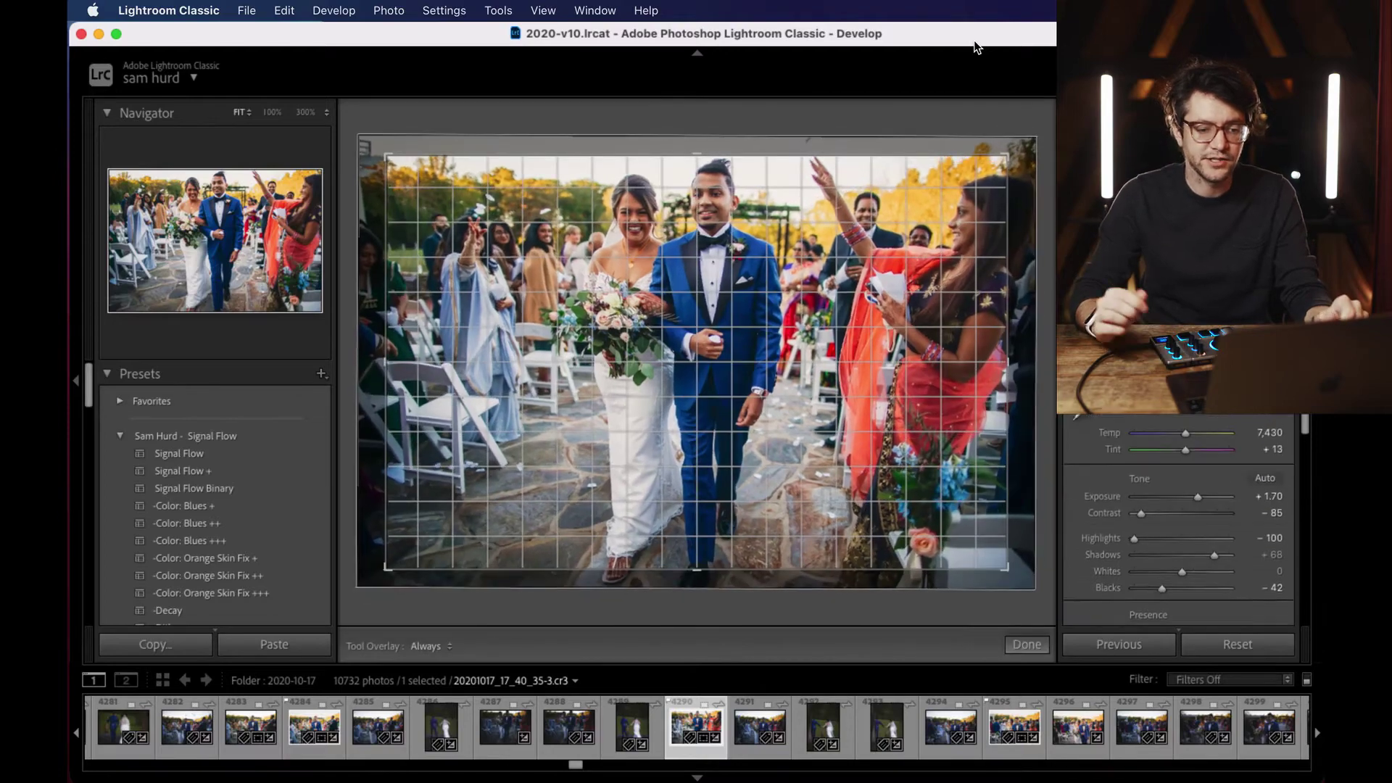
{"action": "key", "text": "r"}
{"action": "key", "text": "r"}
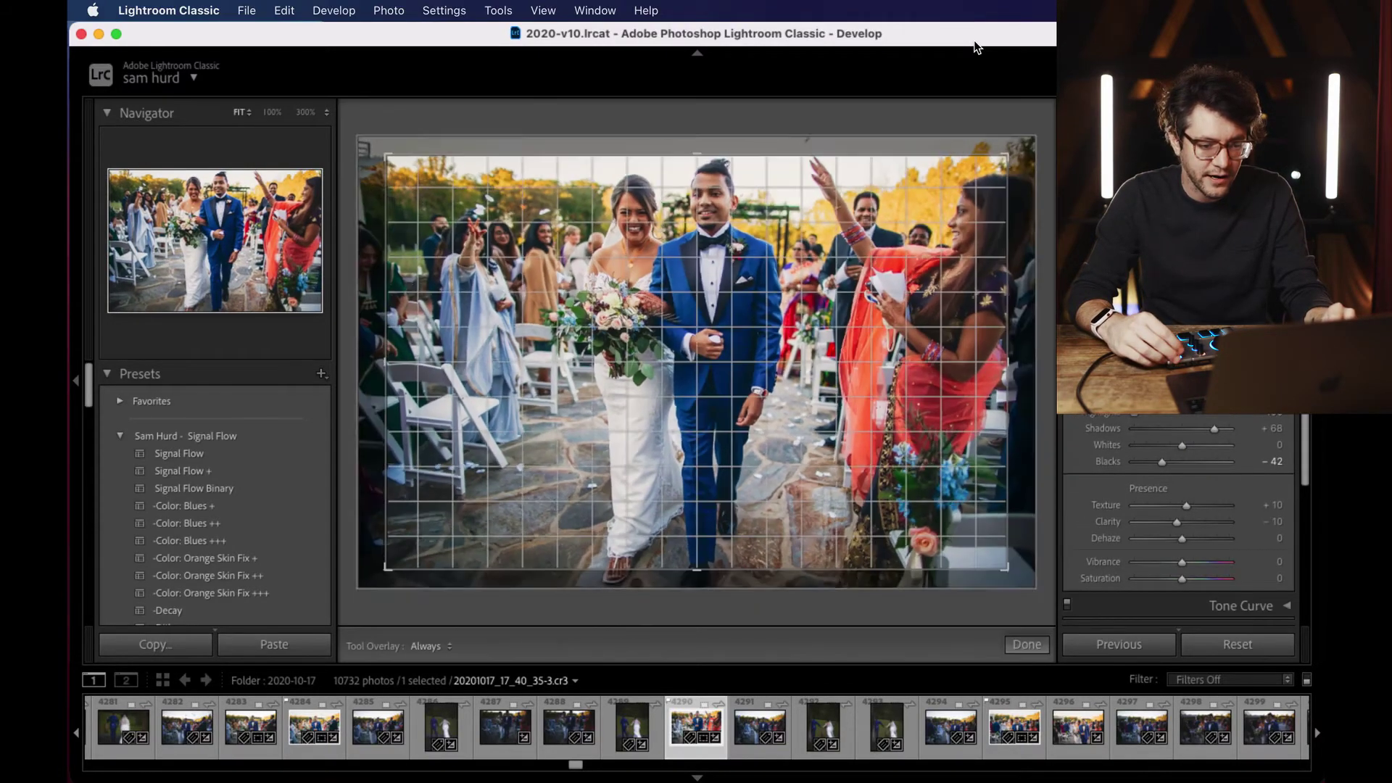
{"action": "key", "text": "r"}
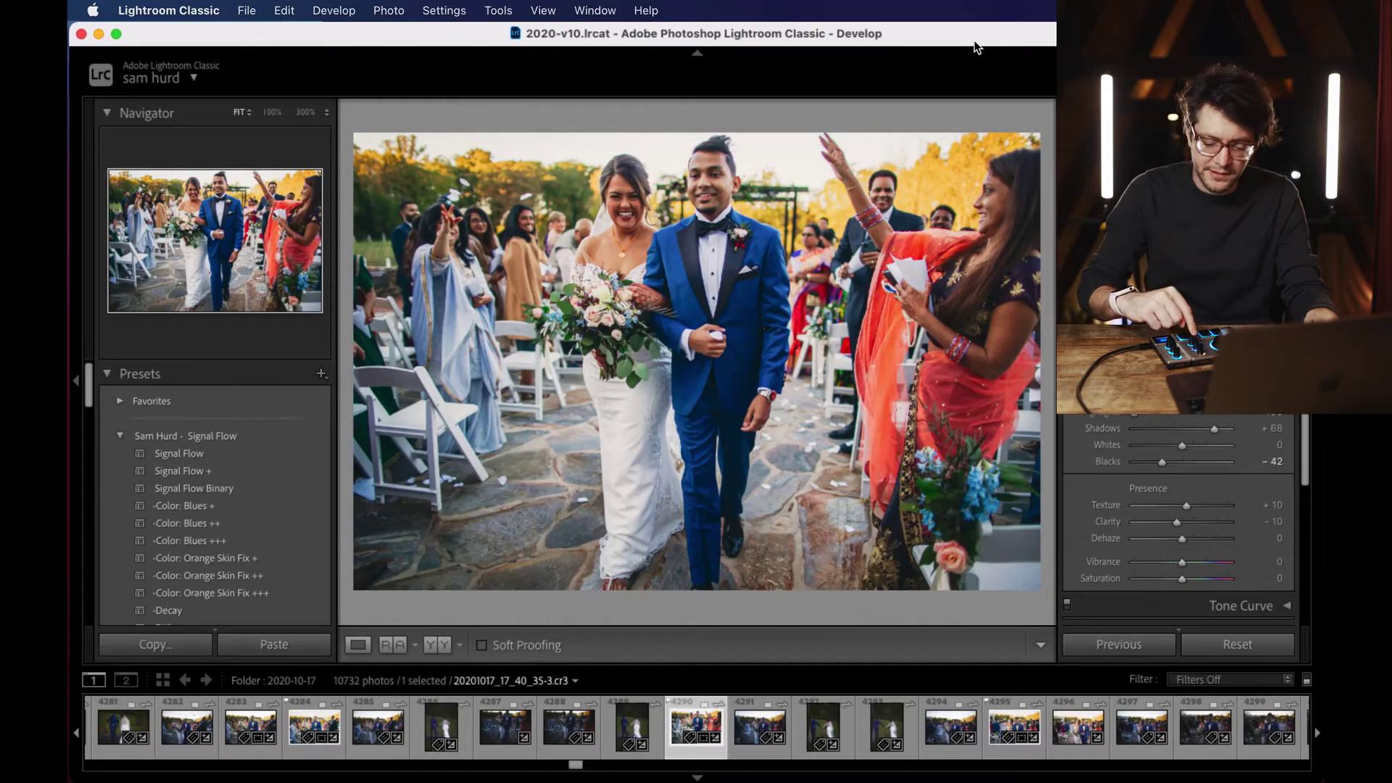
{"action": "key", "text": "r"}
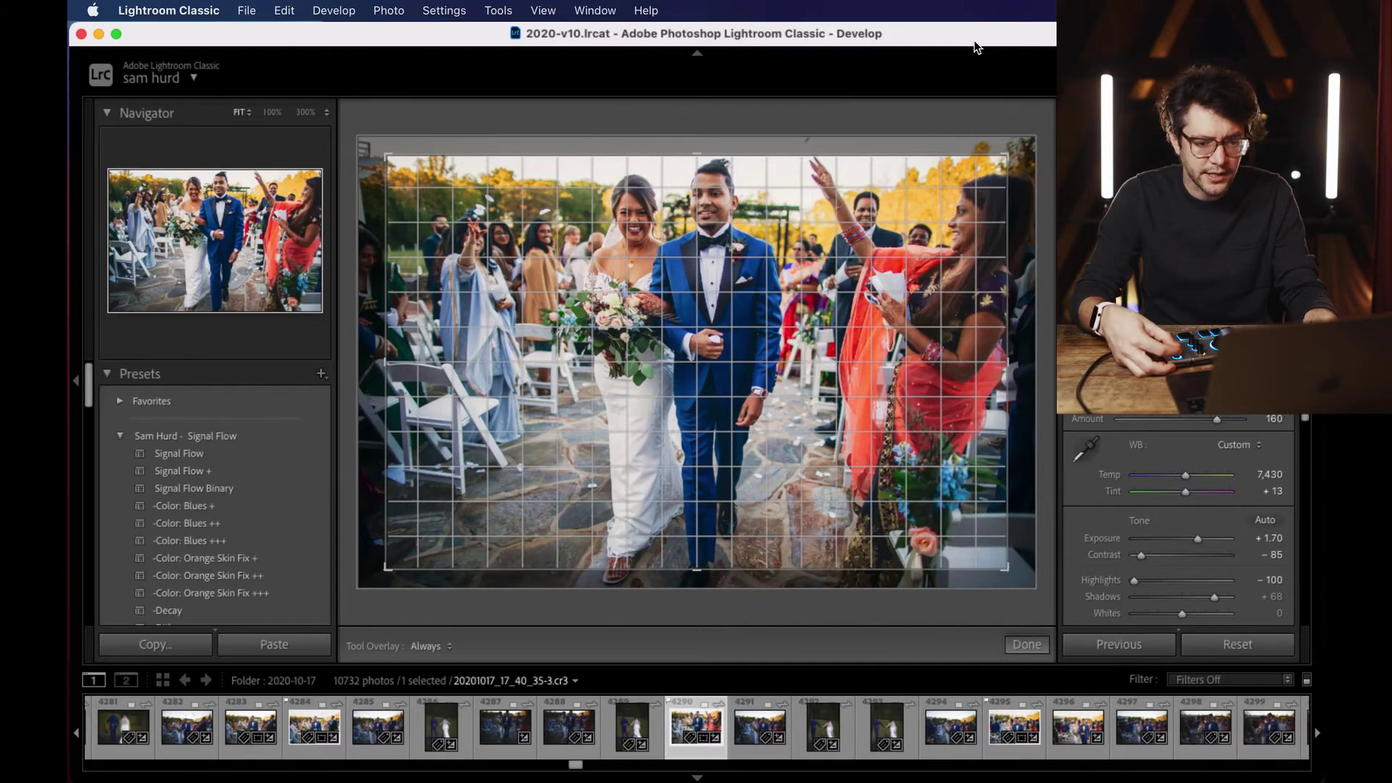
{"action": "key", "text": "r"}
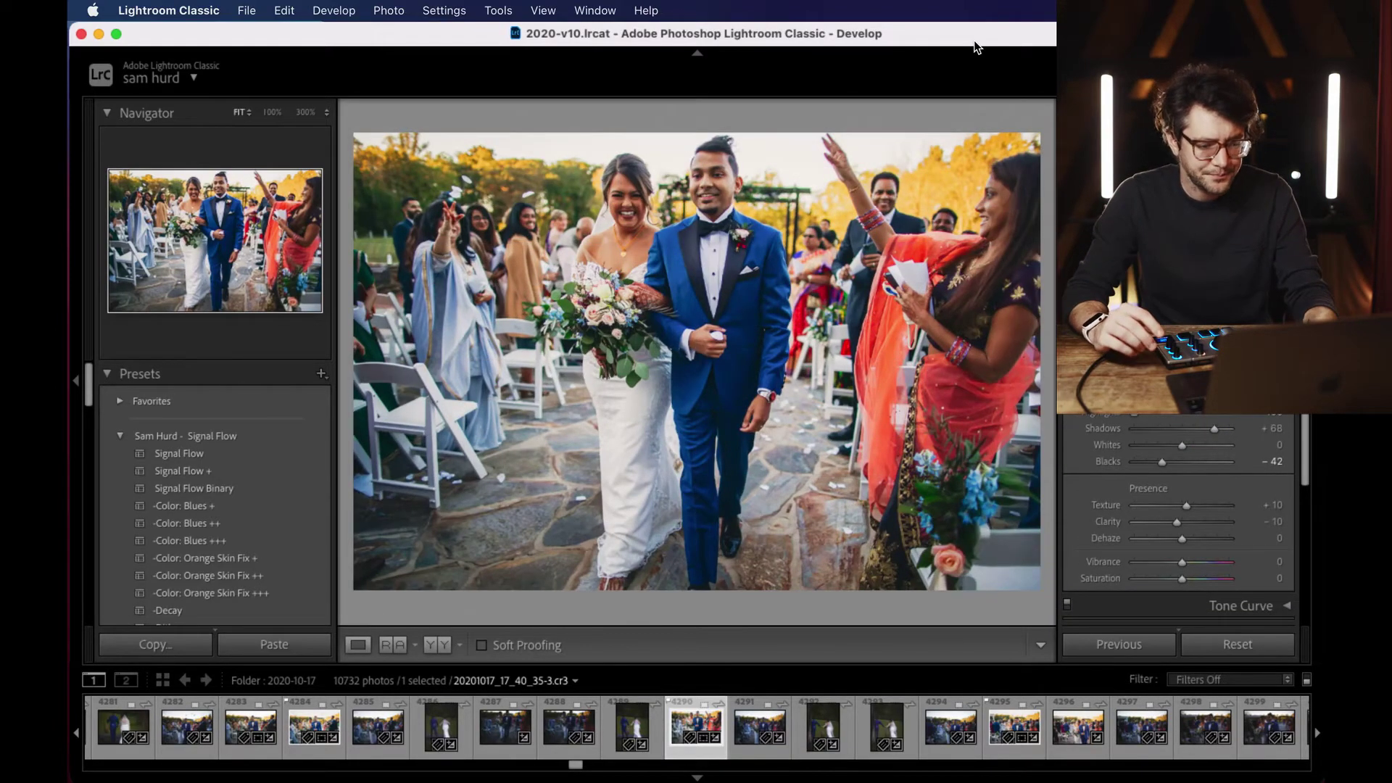
Step: Switch back to Creator and customize the Crop Angle dial's Turn action as Crop Angle with a step of 0.1
{"action": "key", "text": "super+Tab"}
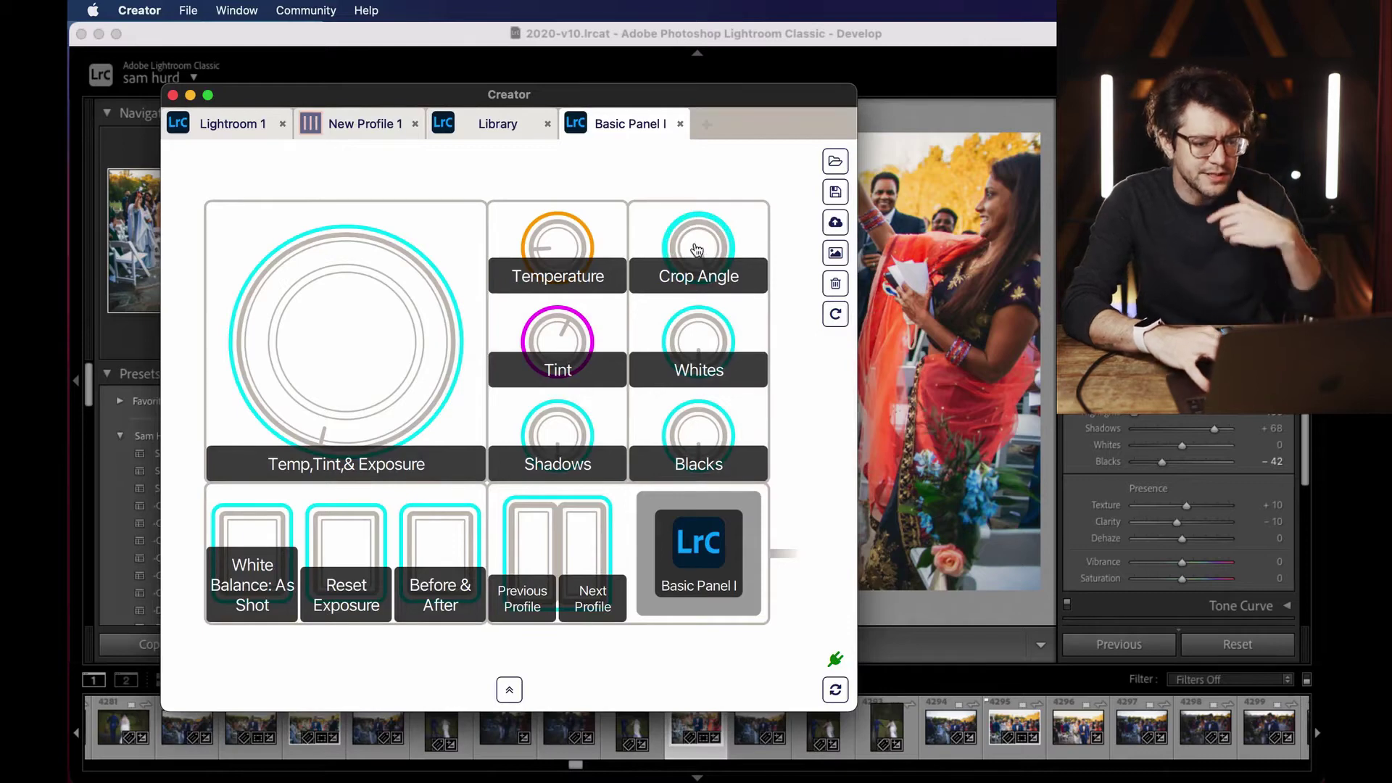
{"action": "double_click", "coordinate": [702, 261]}
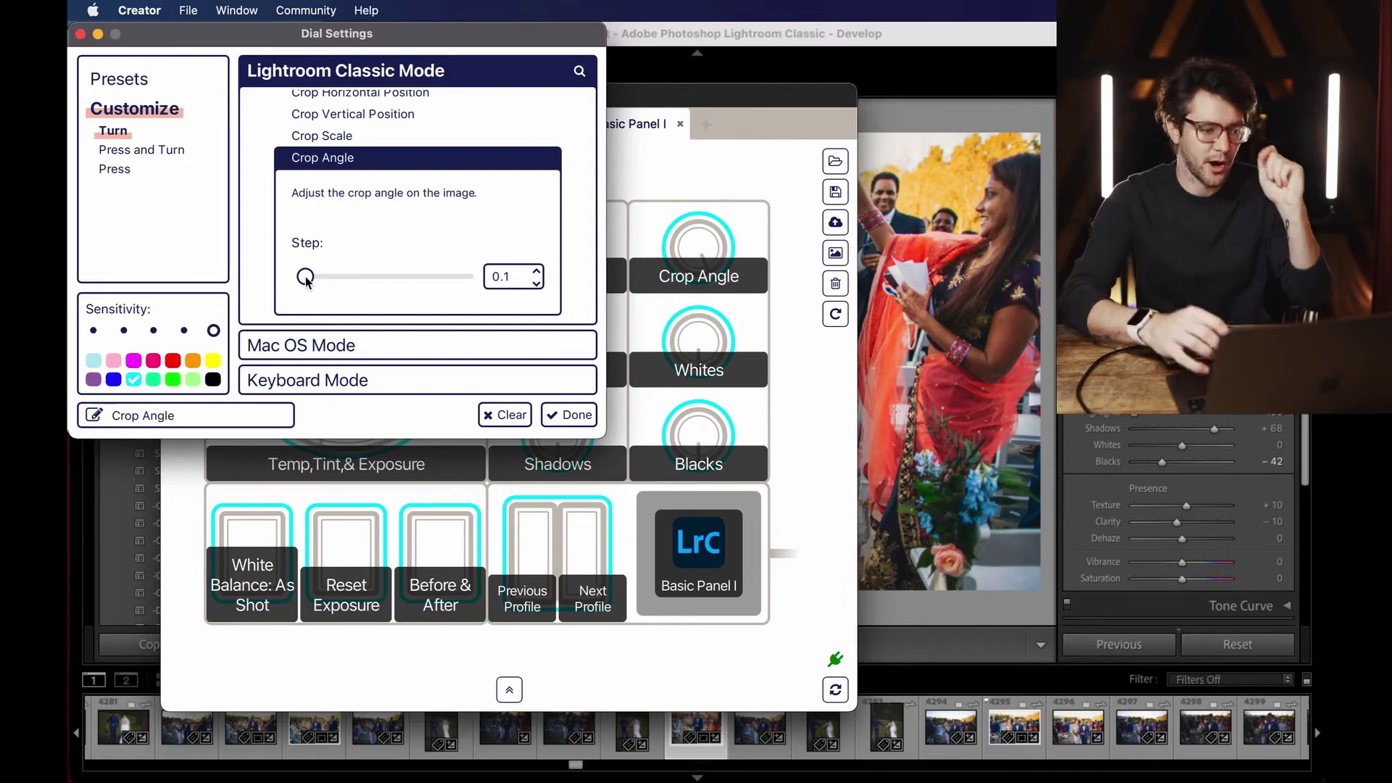
{"action": "scroll", "coordinate": [457, 155], "scroll_direction": "up", "scroll_amount": 2}
{"action": "scroll", "coordinate": [456, 159], "scroll_direction": "down", "scroll_amount": 2}
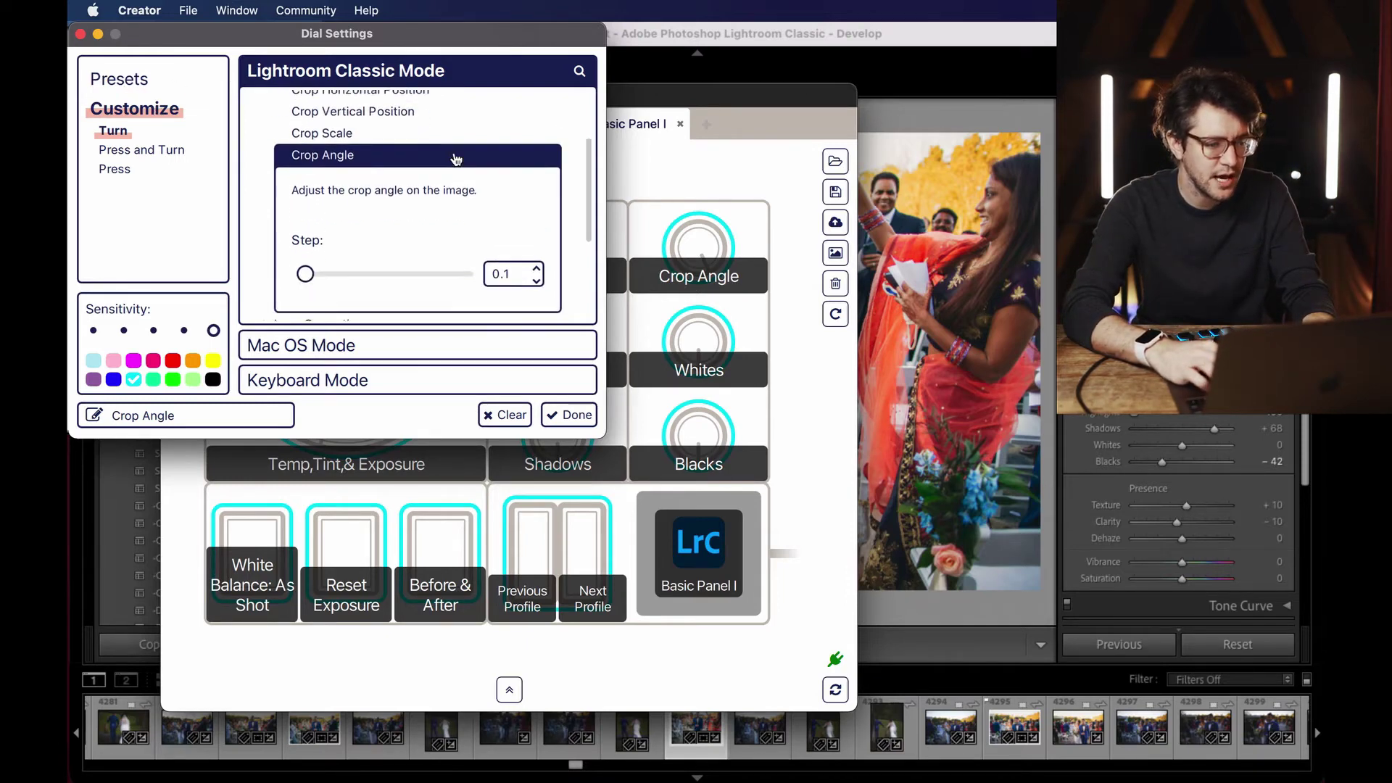
{"action": "left_click", "coordinate": [370, 161]}
{"action": "scroll", "coordinate": [402, 211], "scroll_direction": "down", "scroll_amount": 2}
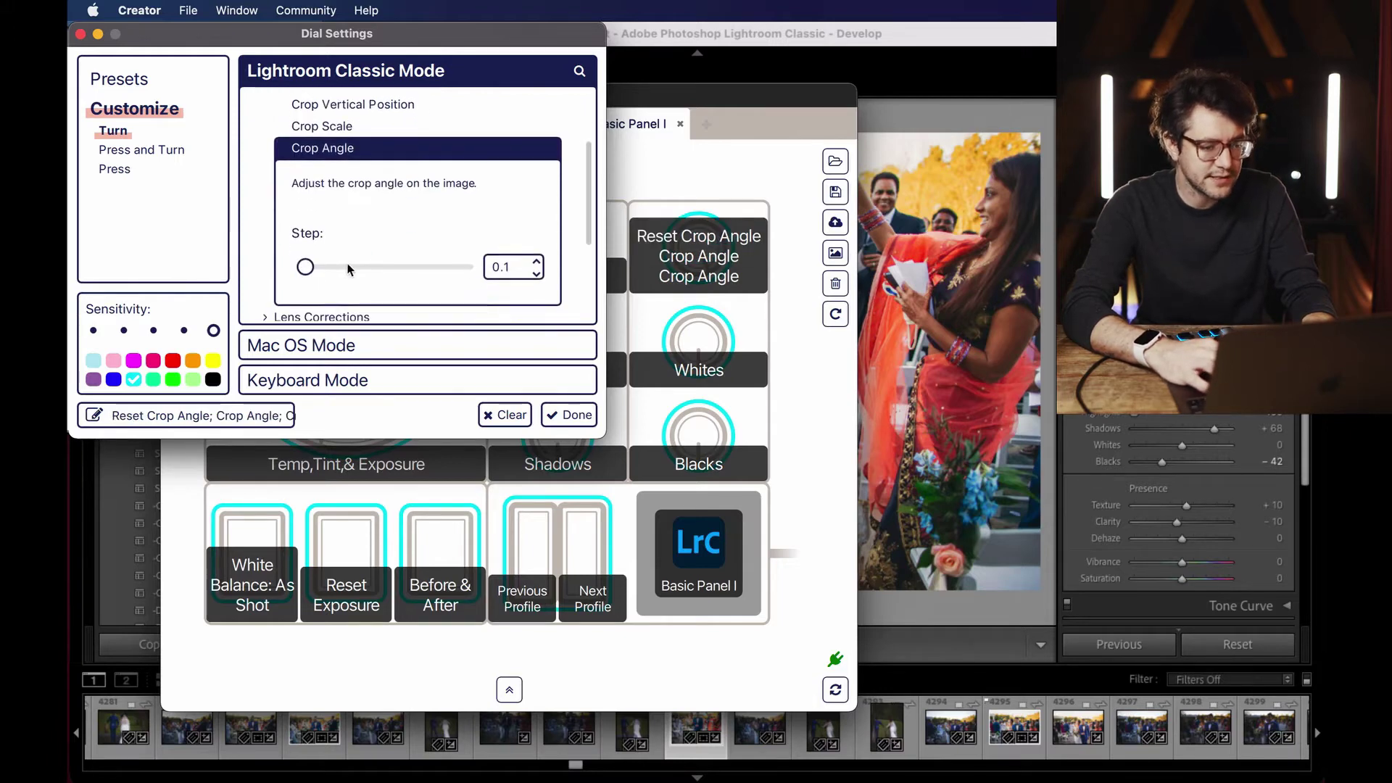
{"action": "mouse_move", "coordinate": [304, 266]}
{"action": "left_mouse_down"}
{"action": "mouse_move", "coordinate": [449, 264]}
{"action": "mouse_move", "coordinate": [305, 266]}
{"action": "left_mouse_up"}
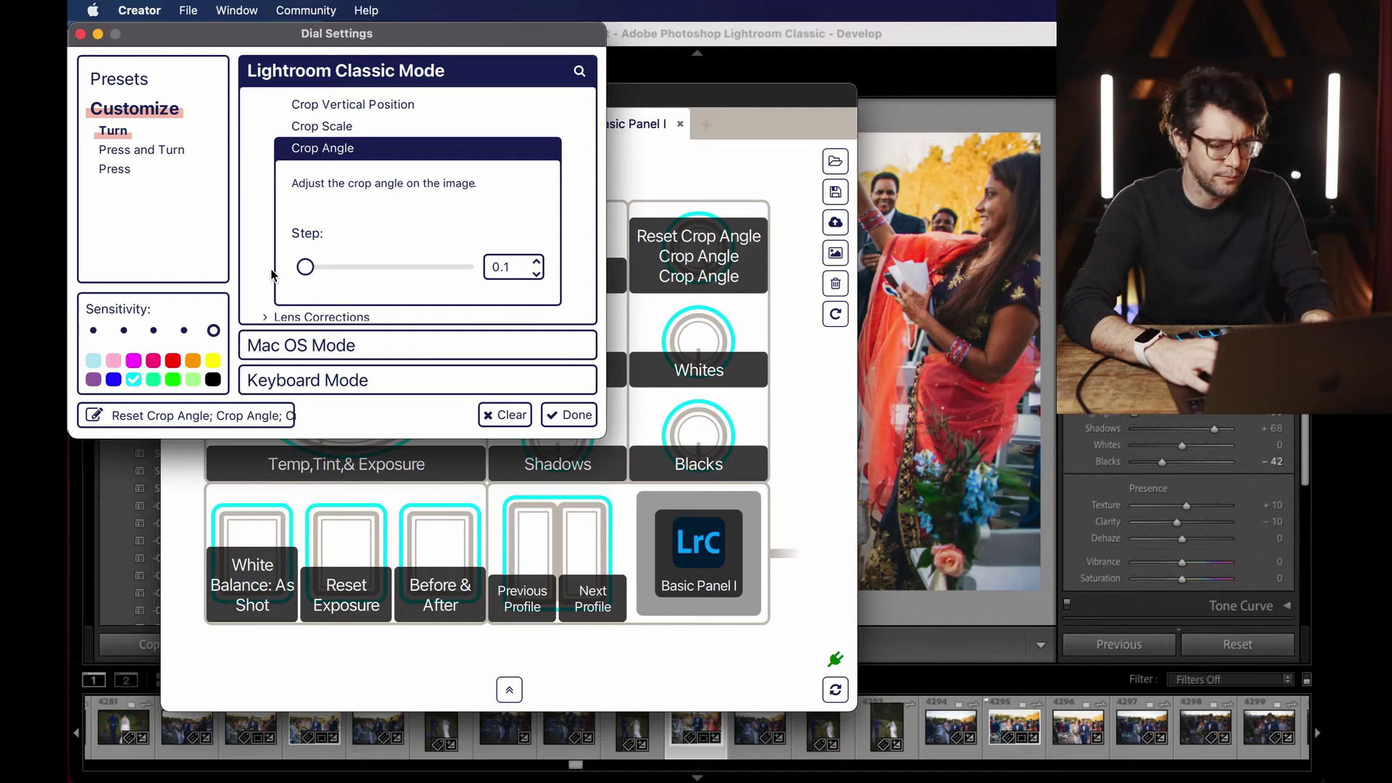
{"action": "scroll", "coordinate": [388, 242], "scroll_direction": "down", "scroll_amount": 1}
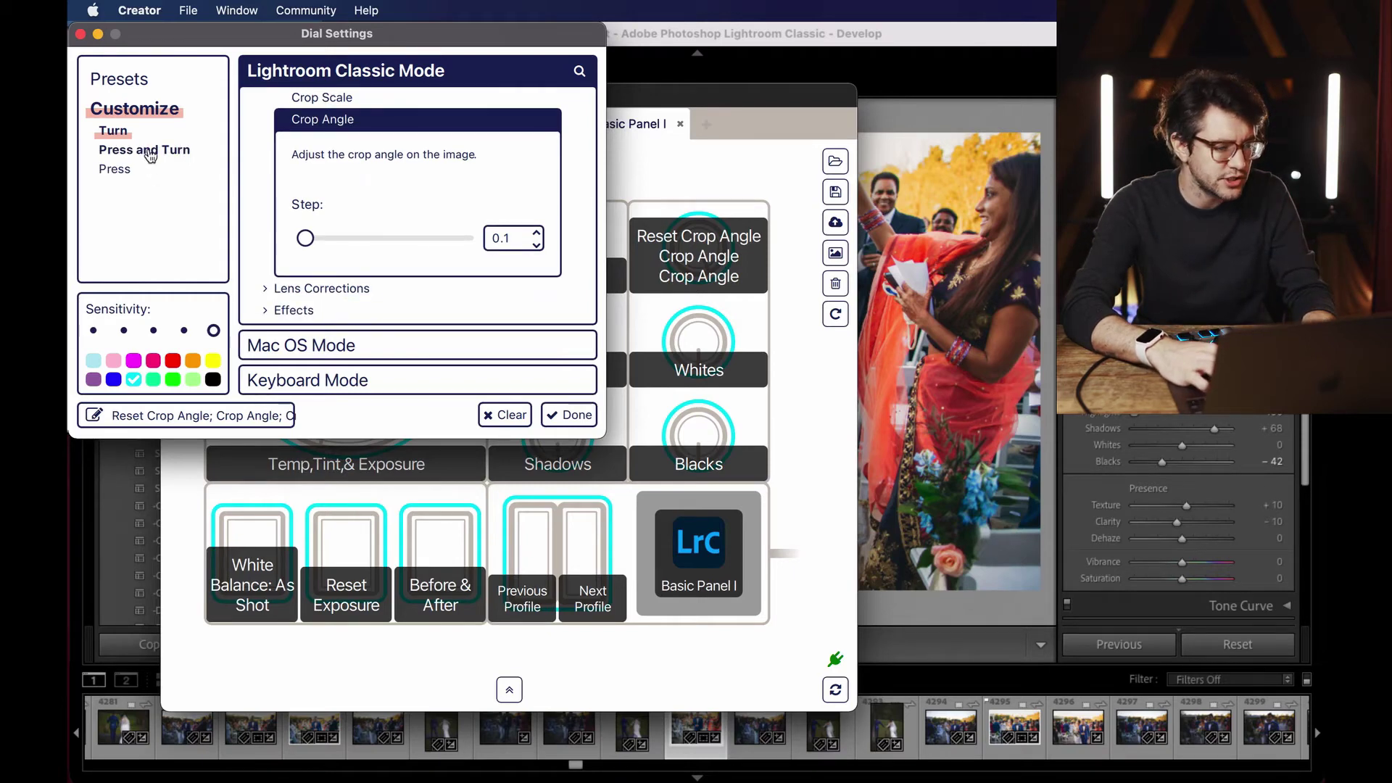
Step: Assign Reset Crop to the dial's Press action, check its Press and Turn action, and save the dial settings
{"action": "left_click", "coordinate": [149, 151]}
{"action": "left_click", "coordinate": [130, 171]}
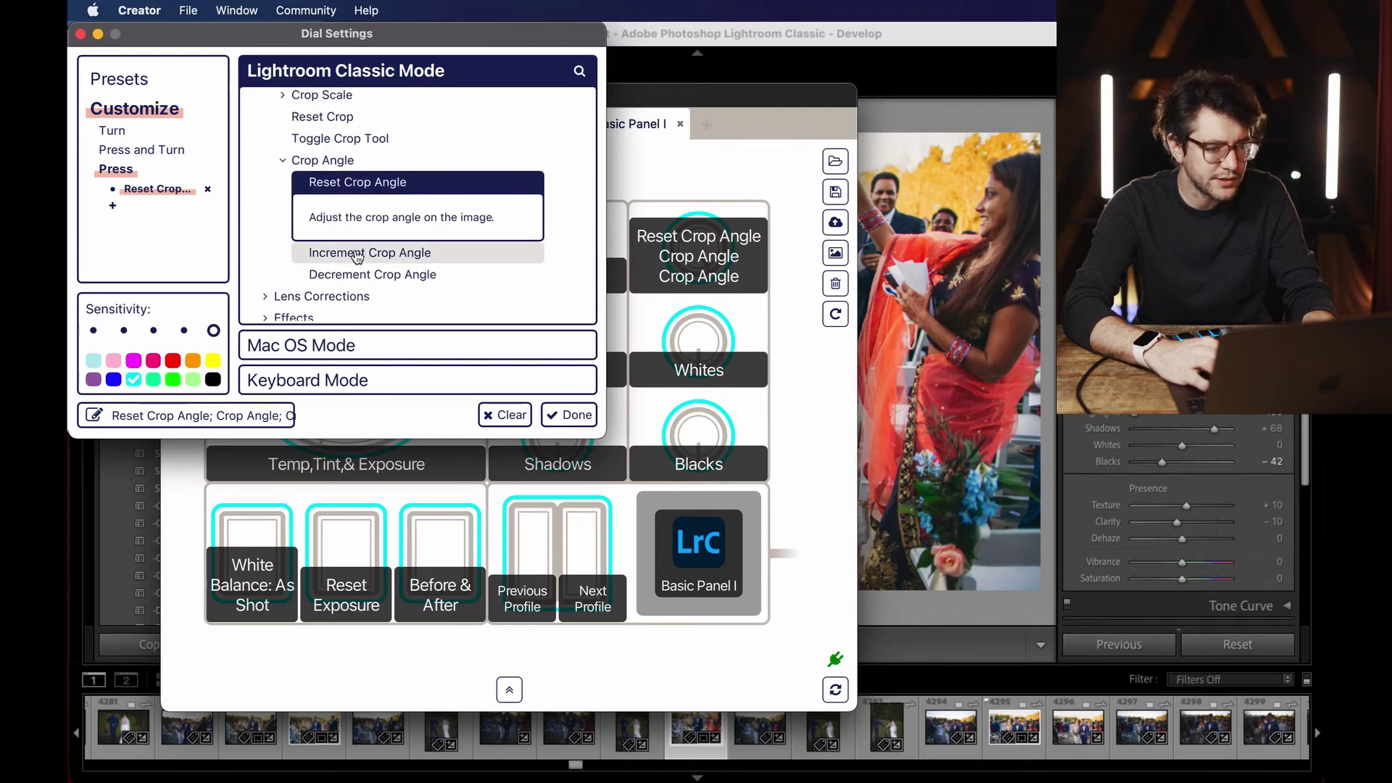
{"action": "left_click", "coordinate": [342, 120]}
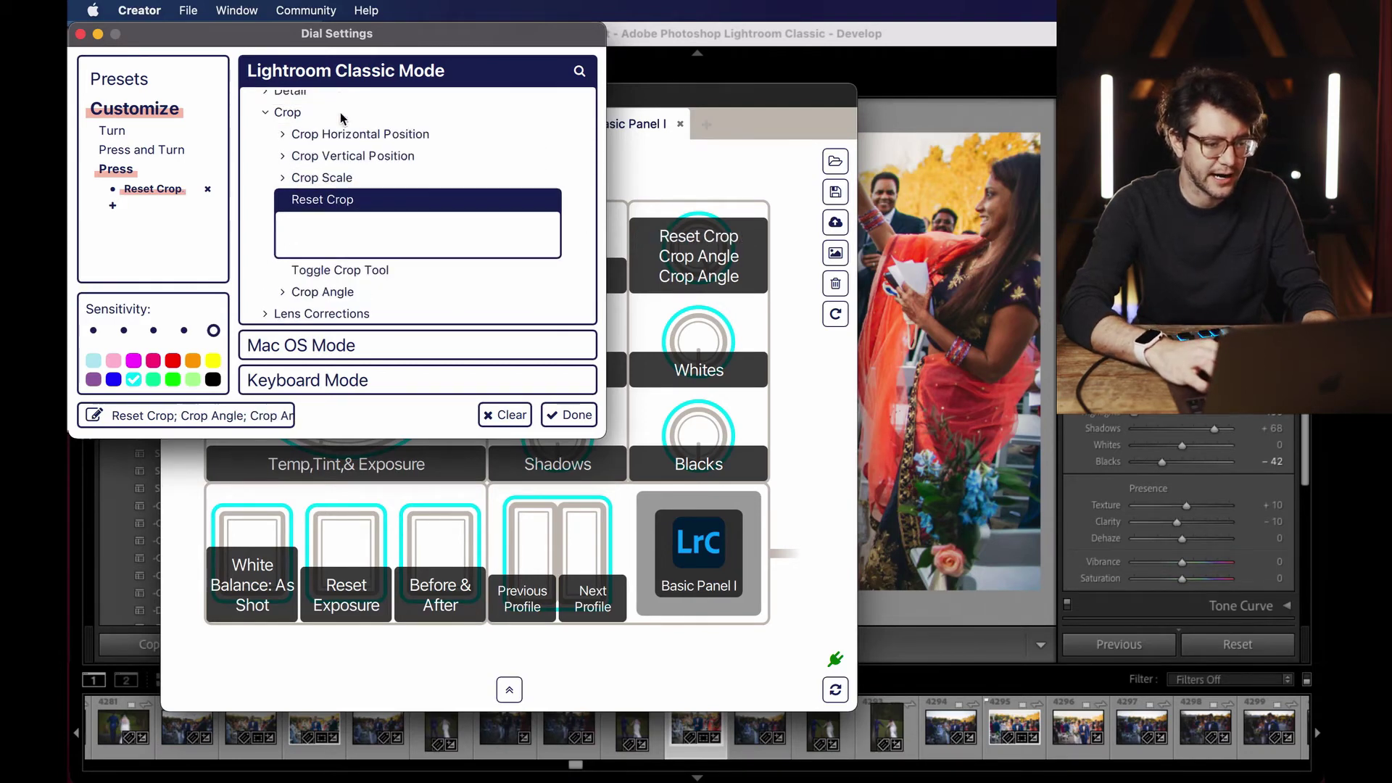
{"action": "left_click", "coordinate": [167, 153]}
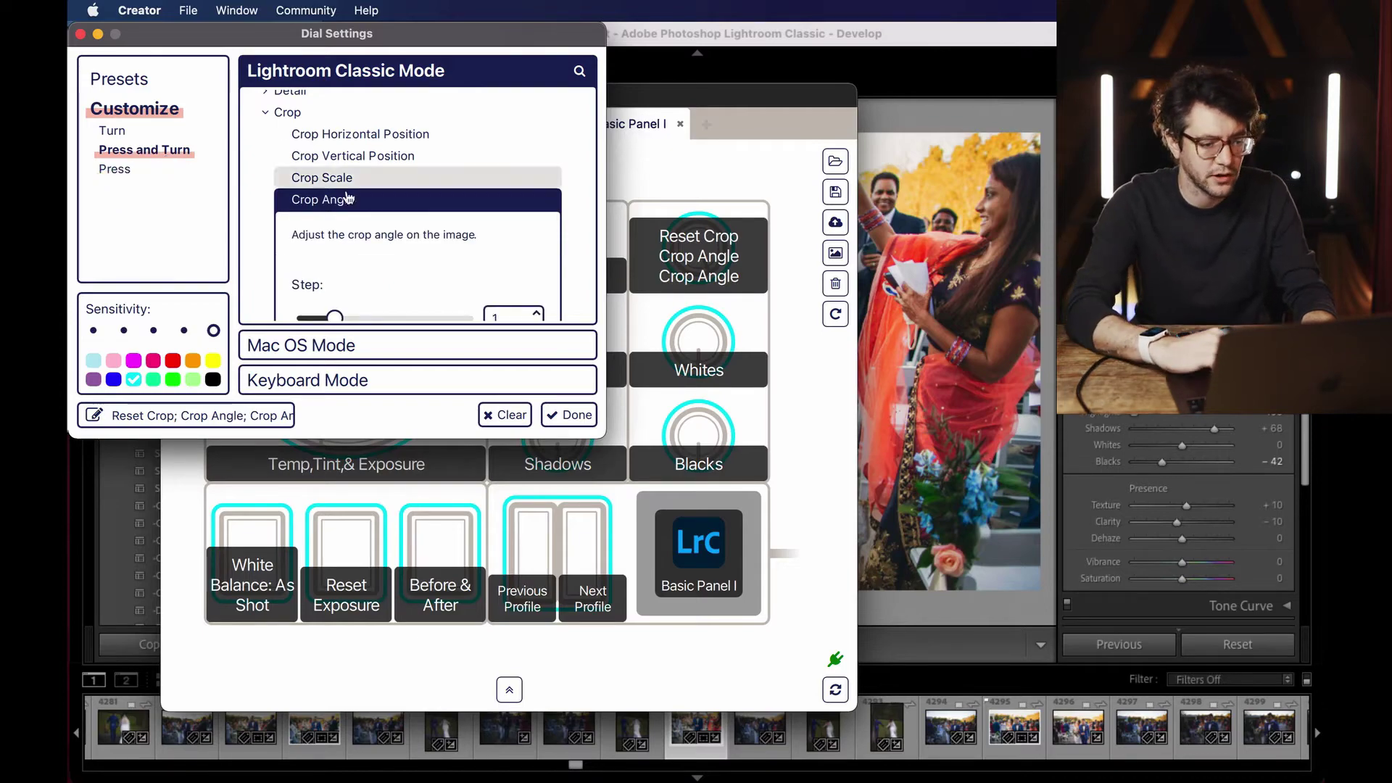
{"action": "scroll", "coordinate": [467, 227], "scroll_direction": "down", "scroll_amount": 2}
{"action": "left_click", "coordinate": [587, 420]}
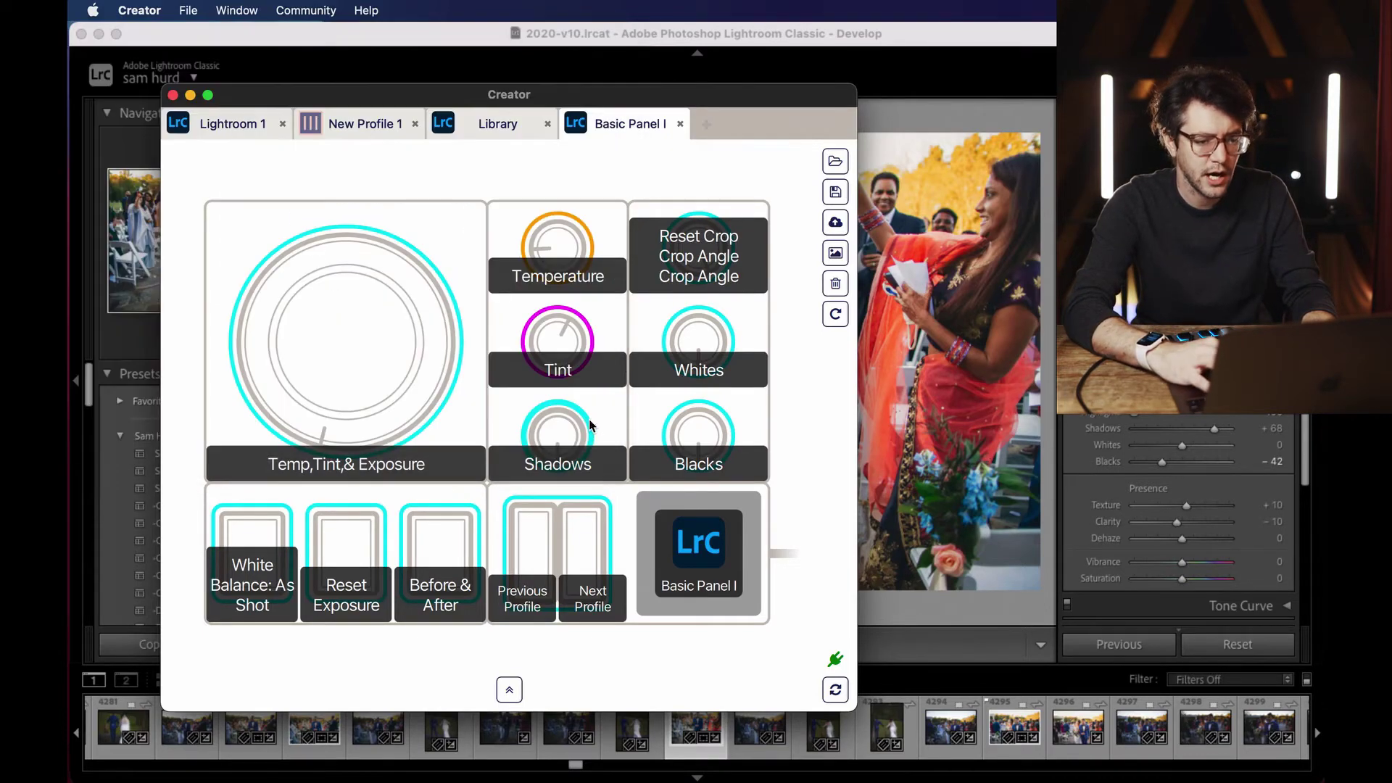
Step: Switch to Lightroom Classic, rotate the selected photo's crop, and reset its crop angle and frame
{"action": "key", "text": "super+Tab"}
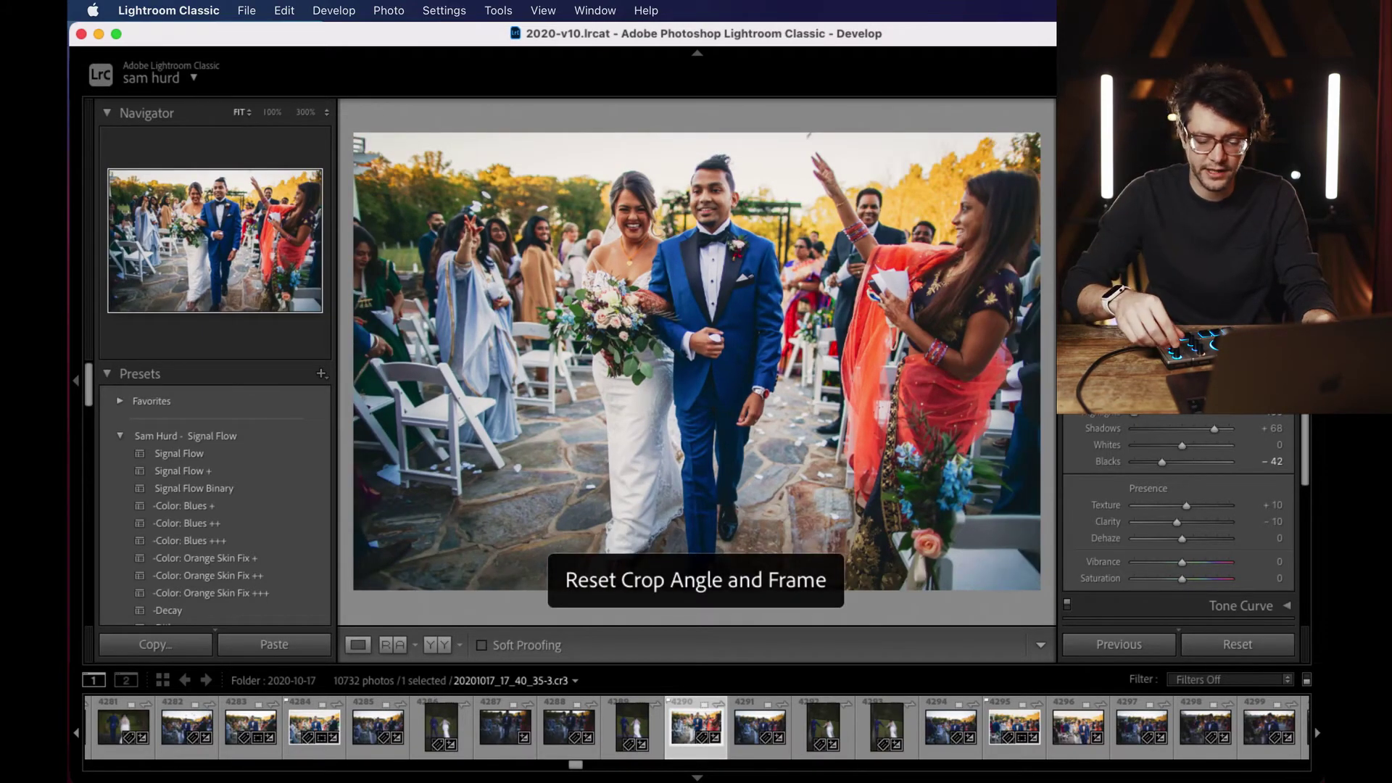
{"action": "key", "text": "r"}
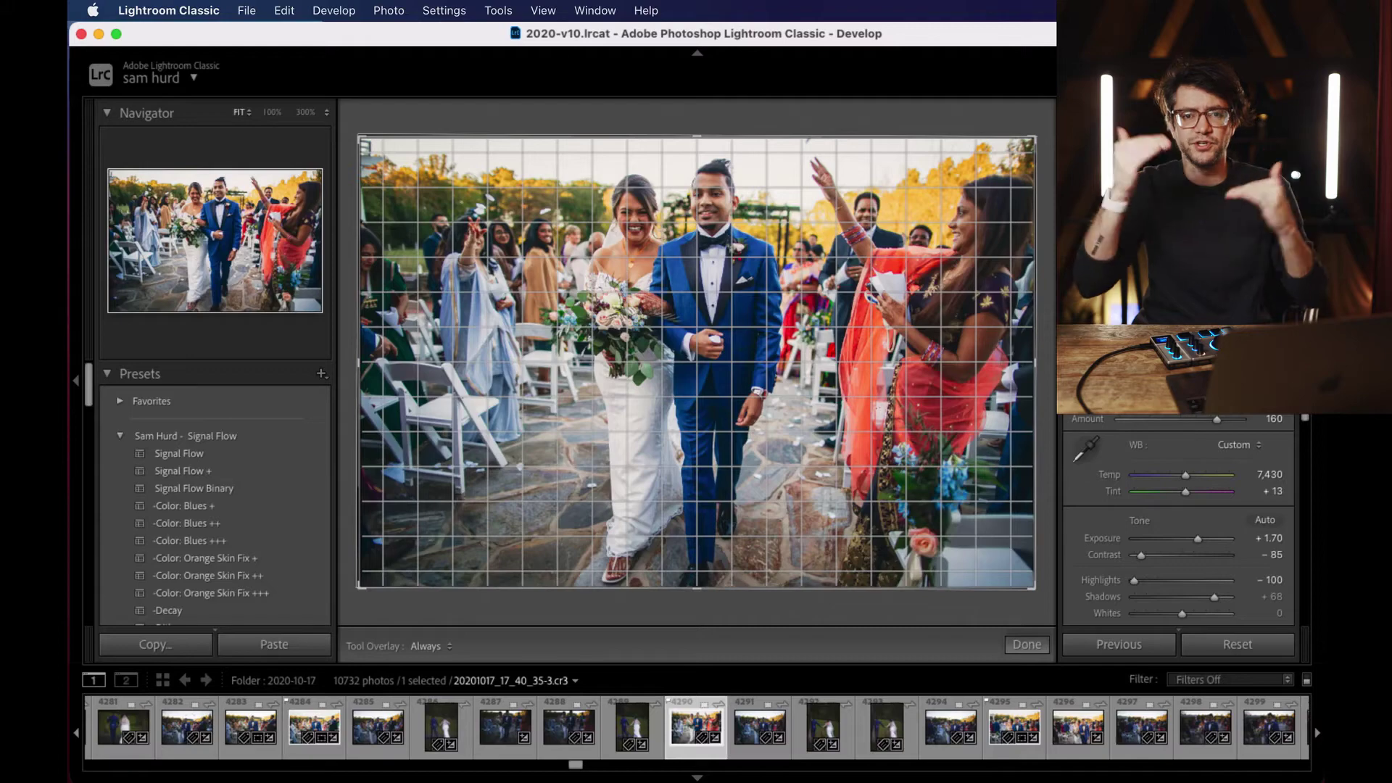
{"action": "key", "text": "r"}
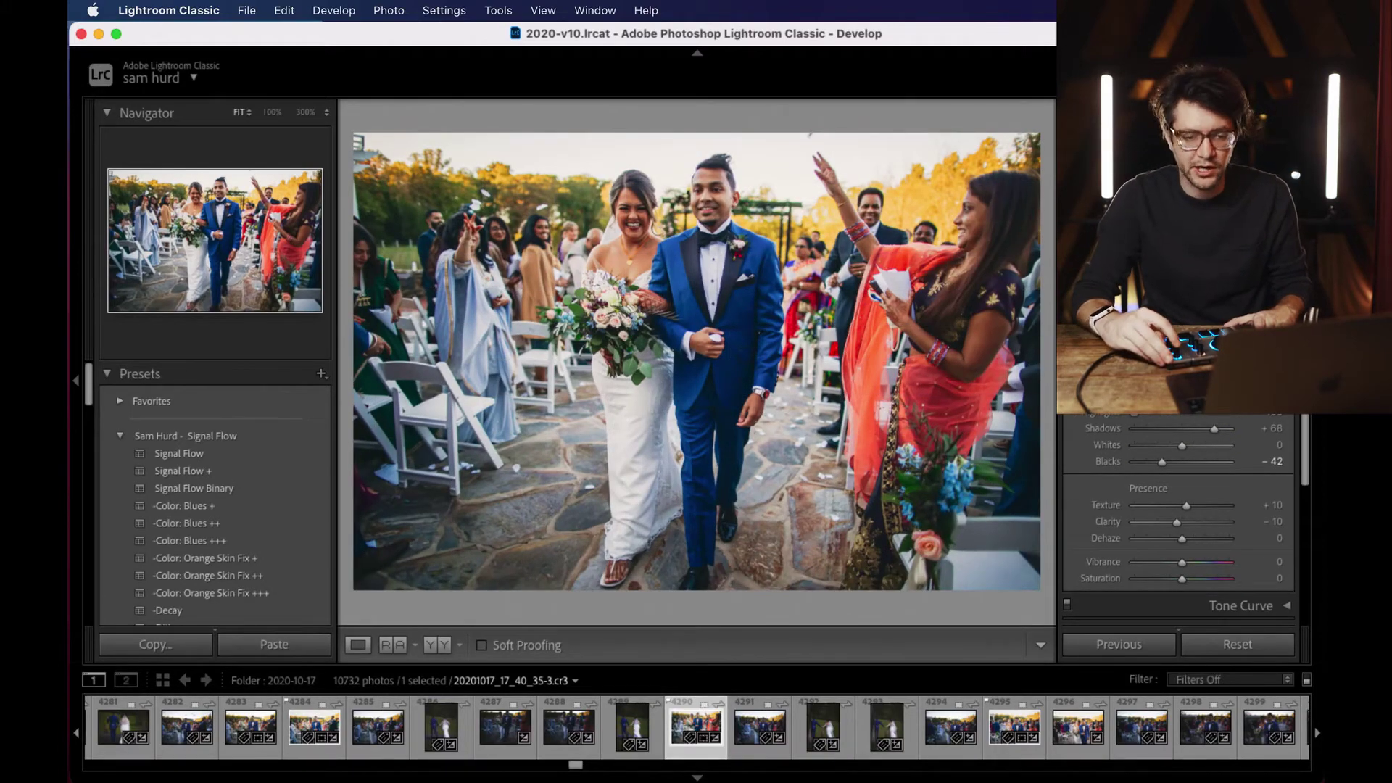
{"action": "key", "text": "r"}
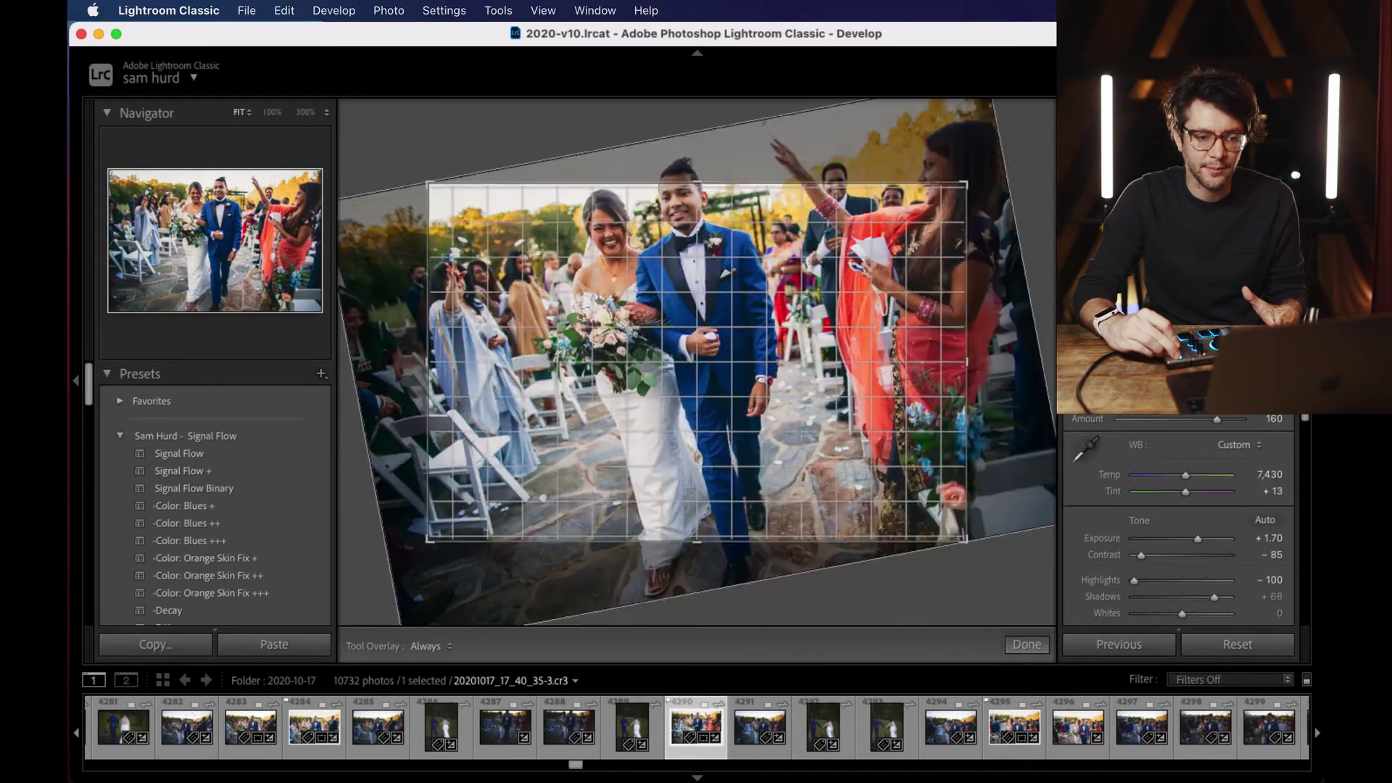
{"action": "key", "text": "super+alt+r"}
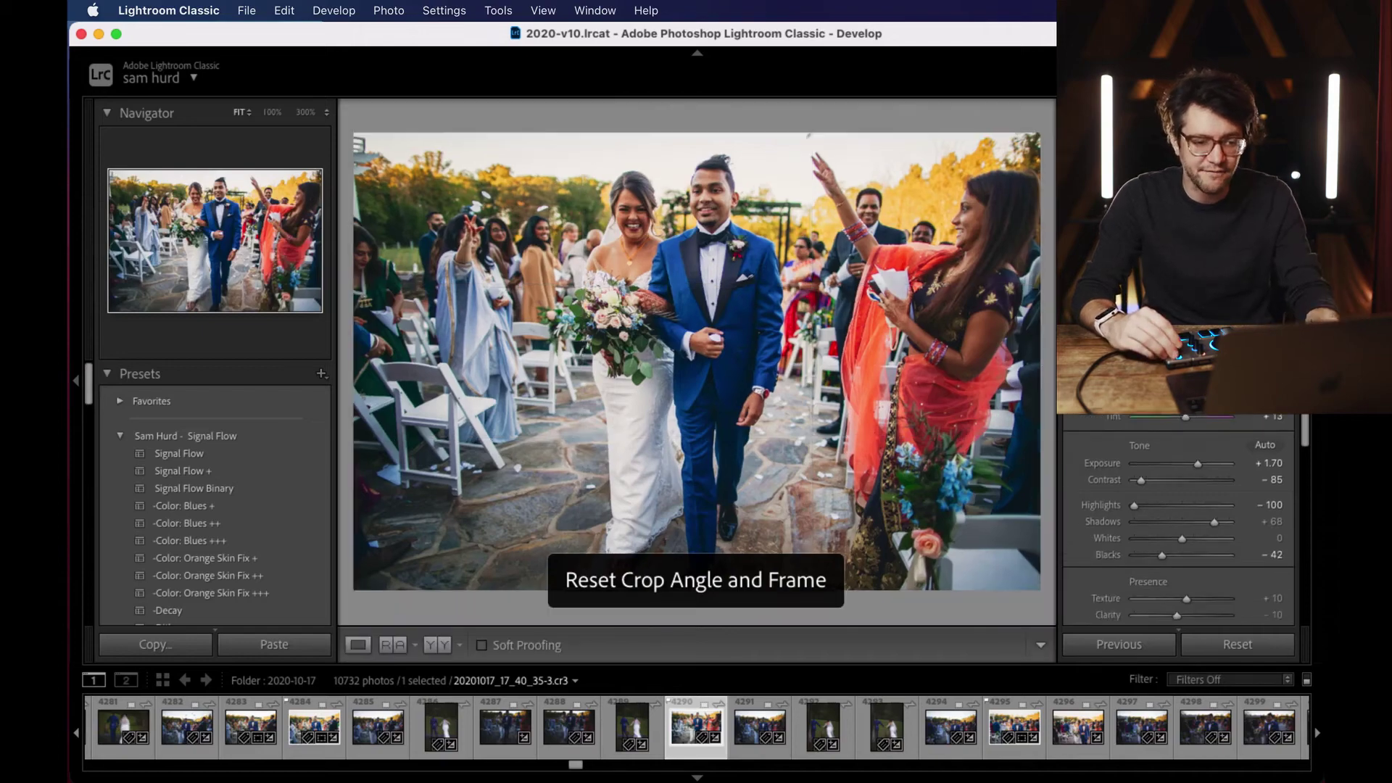
{"action": "key", "text": "r"}
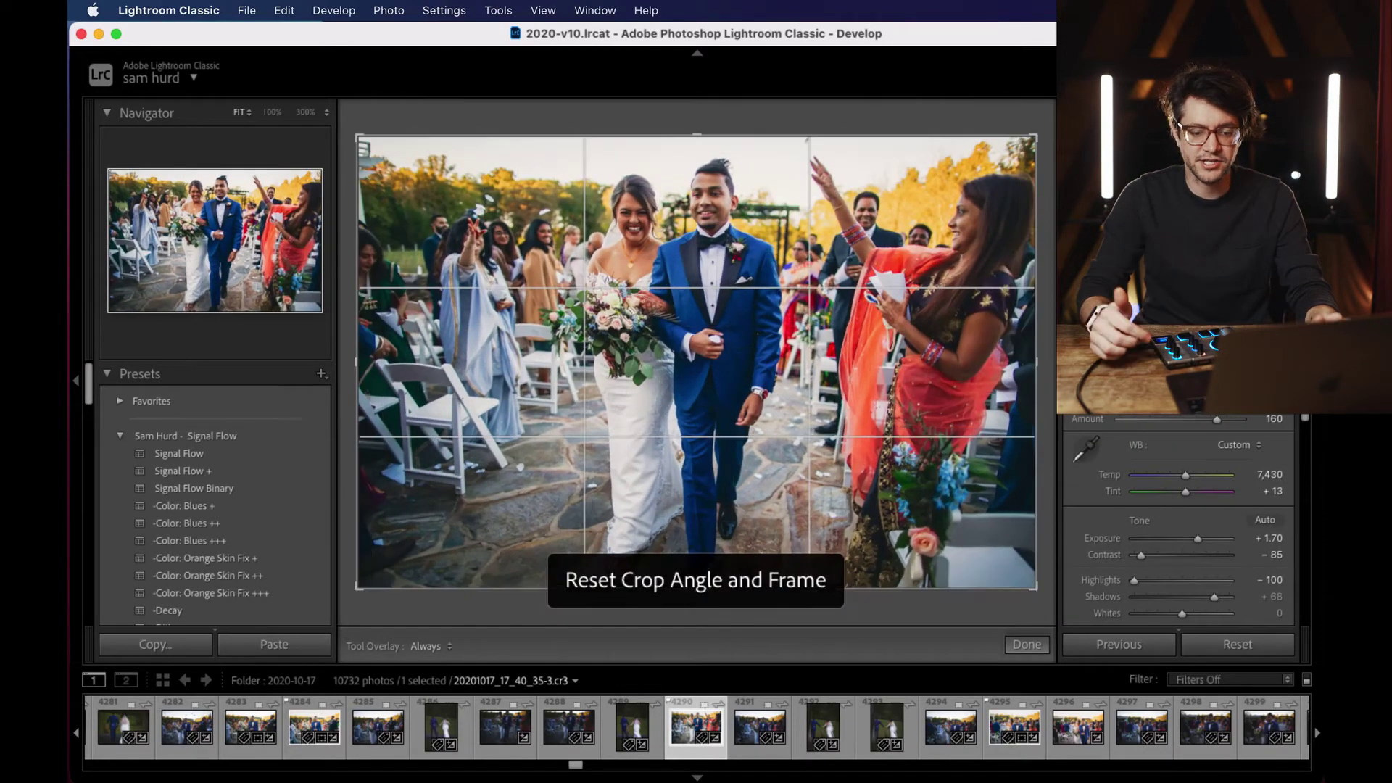
{"action": "key", "text": "r"}
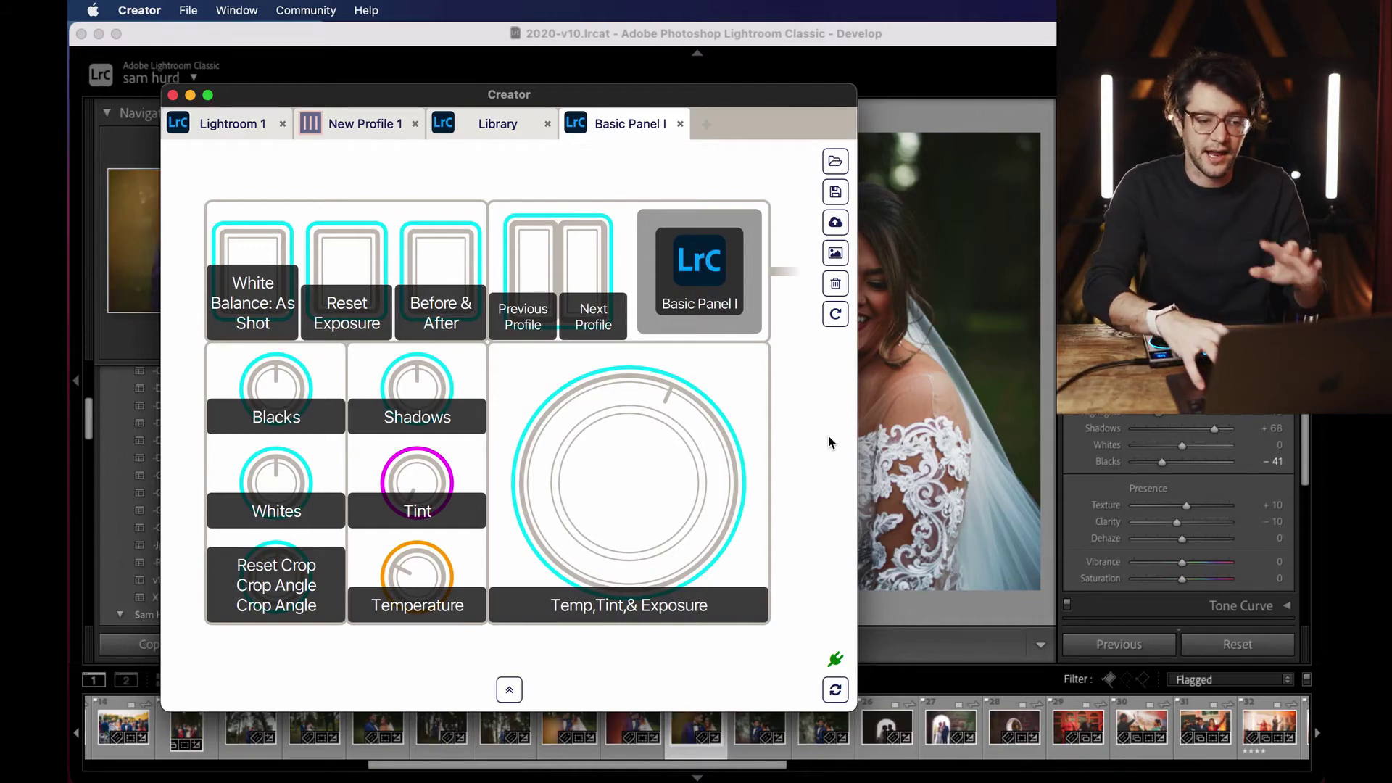
Step: Close the Basic Panel I and Library profiles in Creator and create a new profile for Finder
{"action": "left_click", "coordinate": [680, 124]}
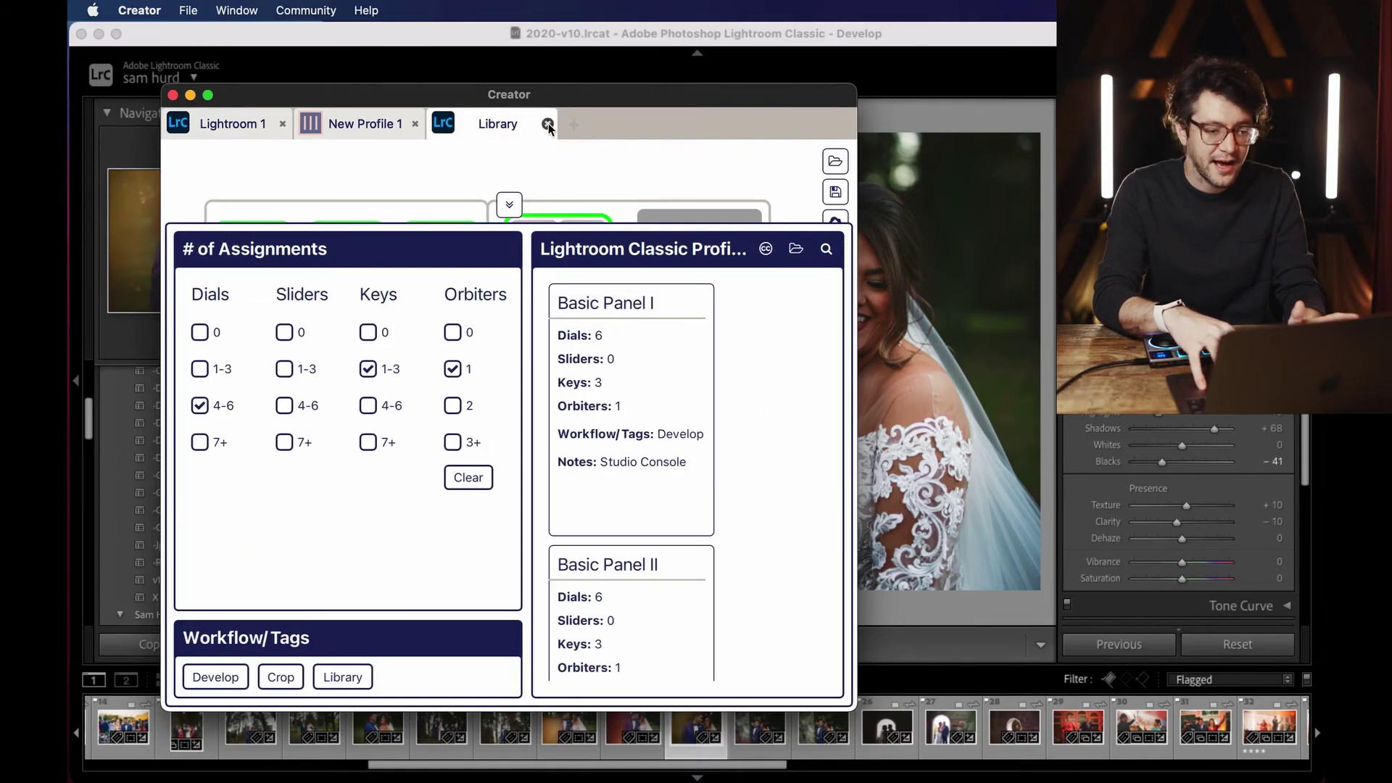
{"action": "left_click", "coordinate": [549, 125]}
{"action": "left_click", "coordinate": [437, 125]}
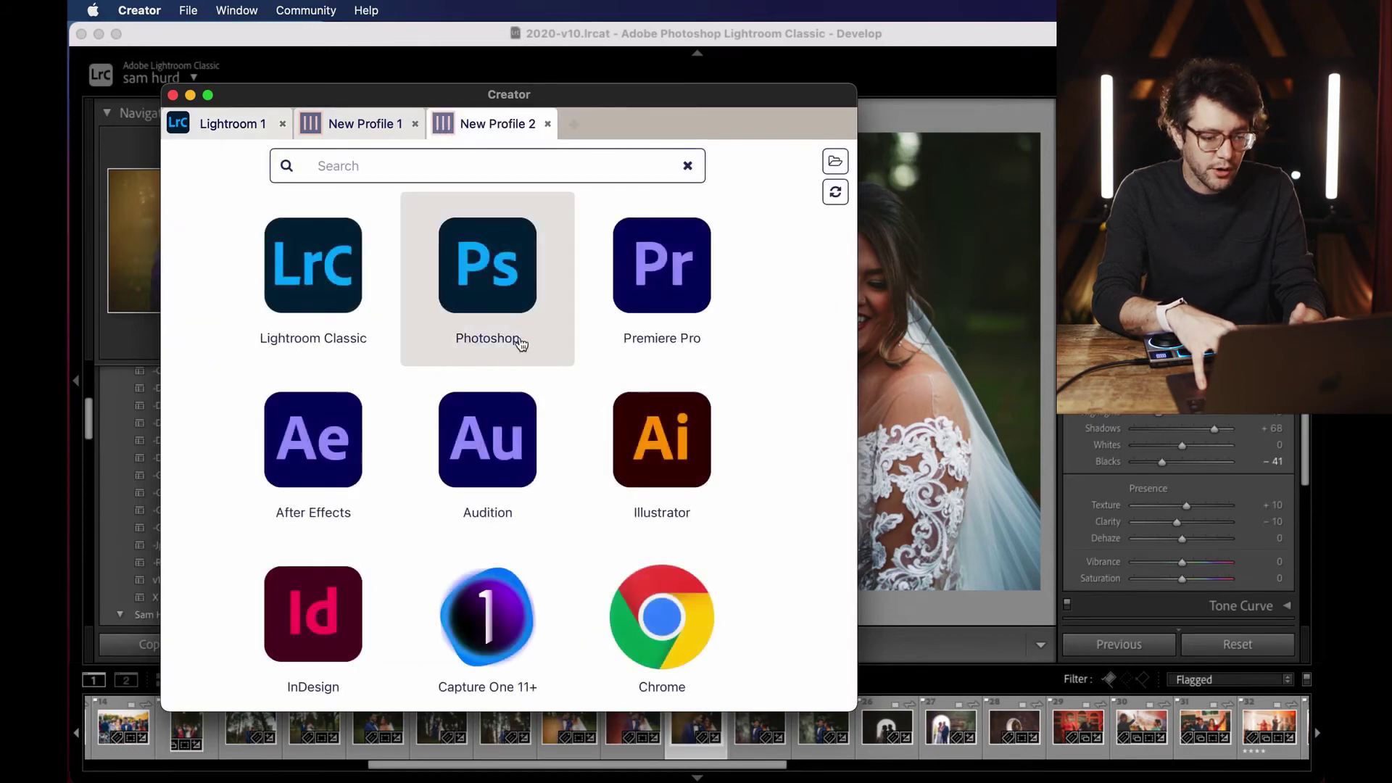
{"action": "scroll", "coordinate": [512, 311], "scroll_direction": "down", "scroll_amount": 5}
{"action": "left_click", "coordinate": [311, 420]}
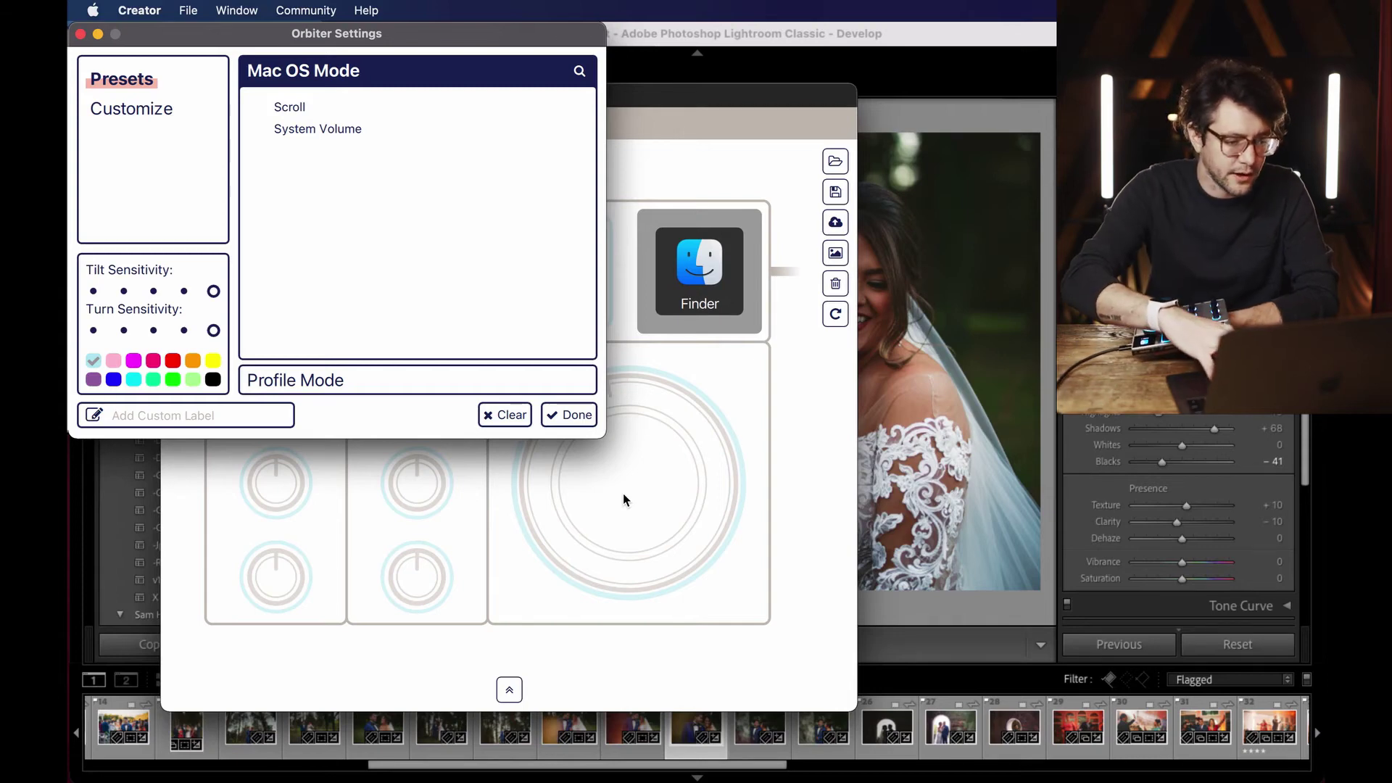
Step: Assign System Volume to the Finder profile's orbiter and Monitor Brightness to the lowest dial beside it
{"action": "left_click", "coordinate": [321, 131]}
{"action": "left_click", "coordinate": [567, 414]}
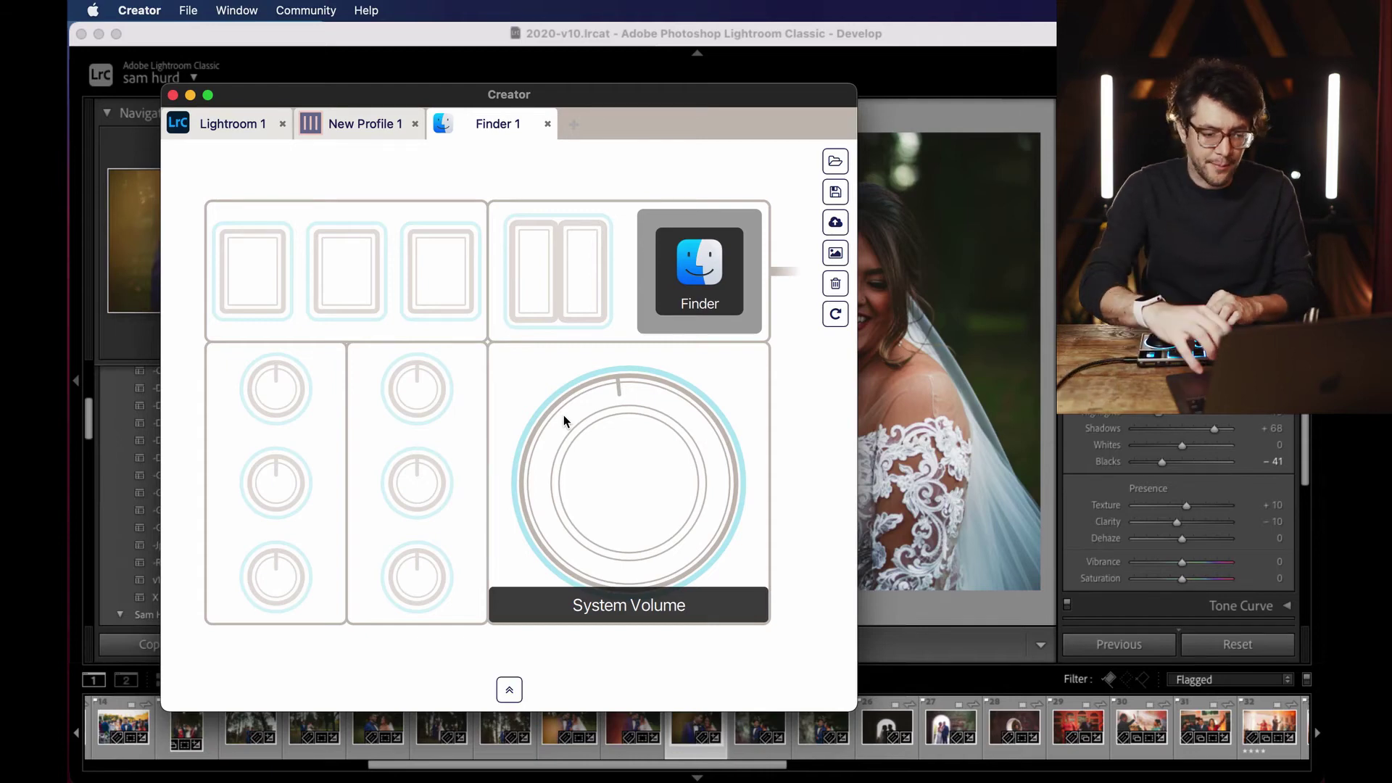
{"action": "left_click", "coordinate": [426, 586]}
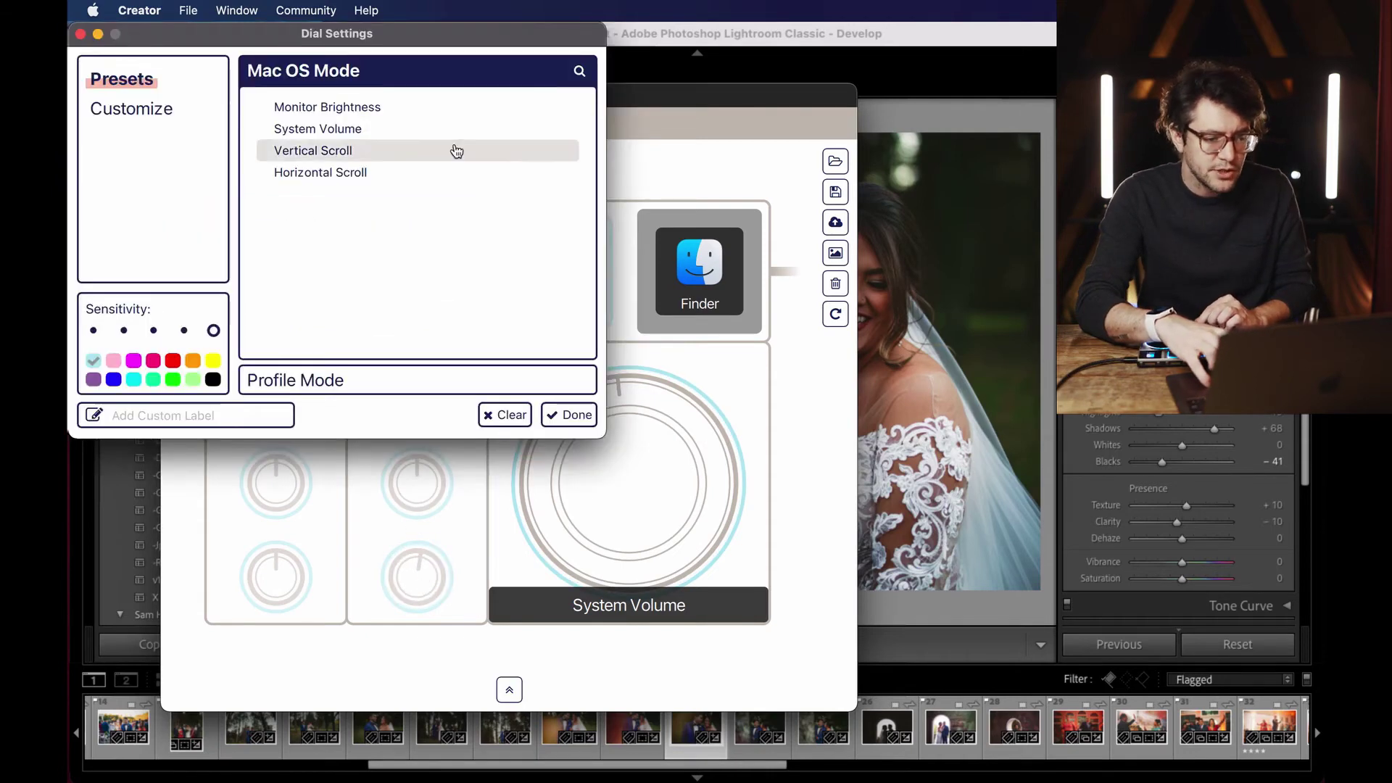
{"action": "left_click", "coordinate": [420, 111]}
{"action": "left_click", "coordinate": [571, 412]}
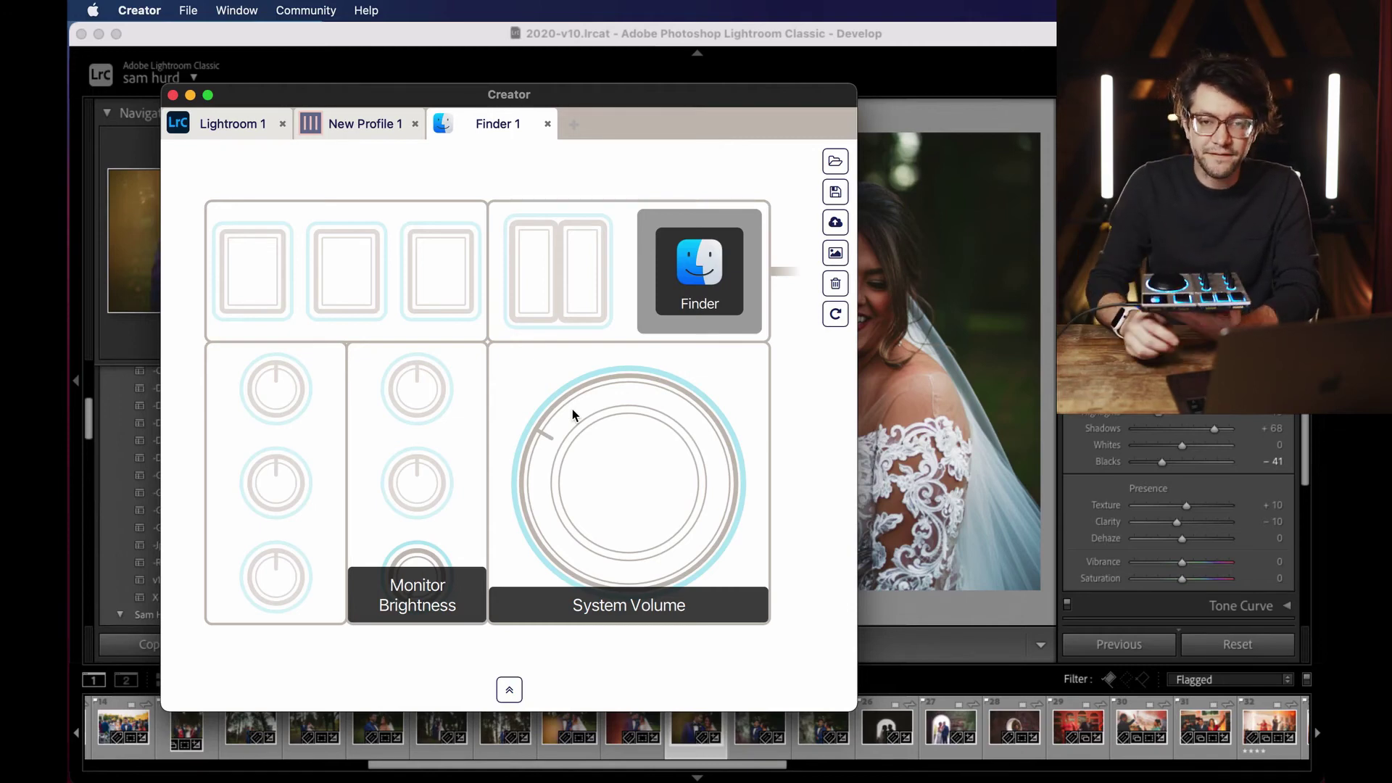
{"action": "mouse_move", "coordinate": [849, 13]}
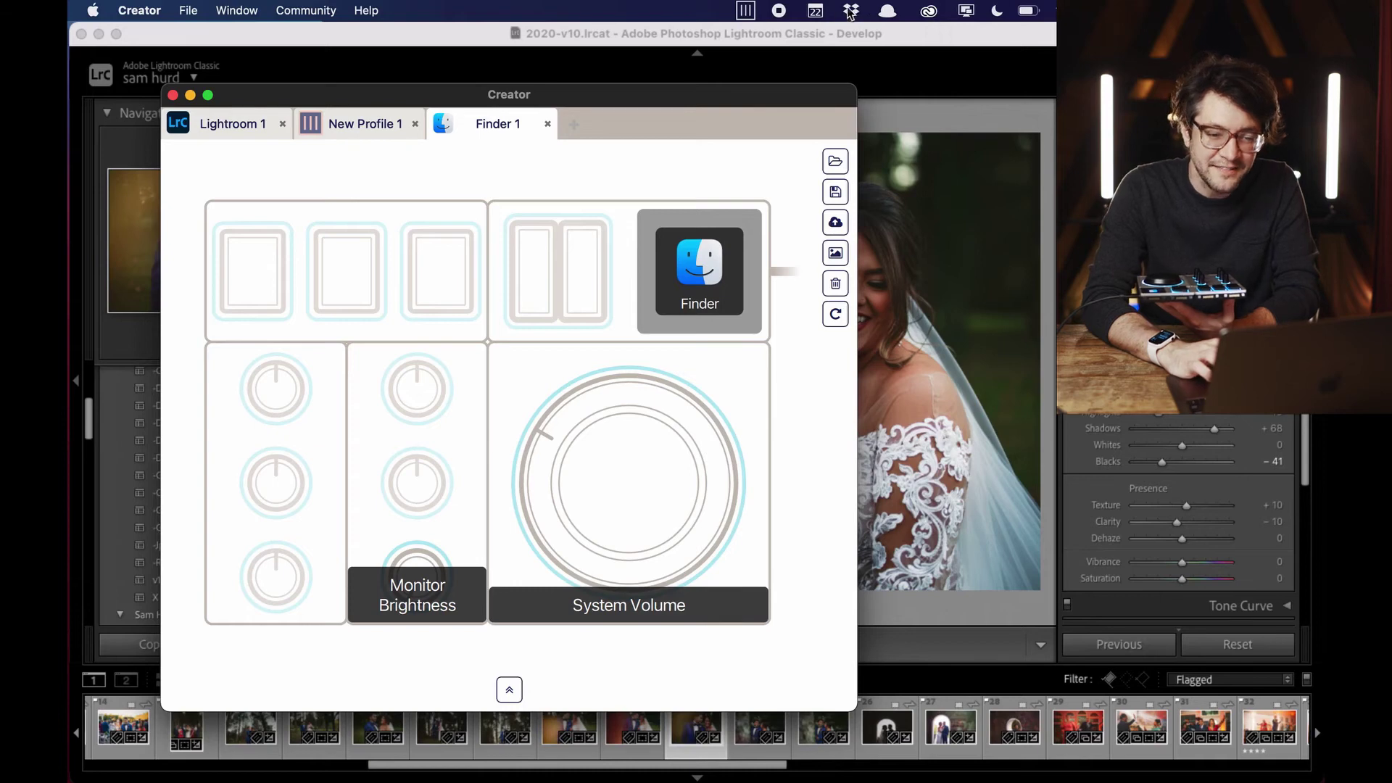